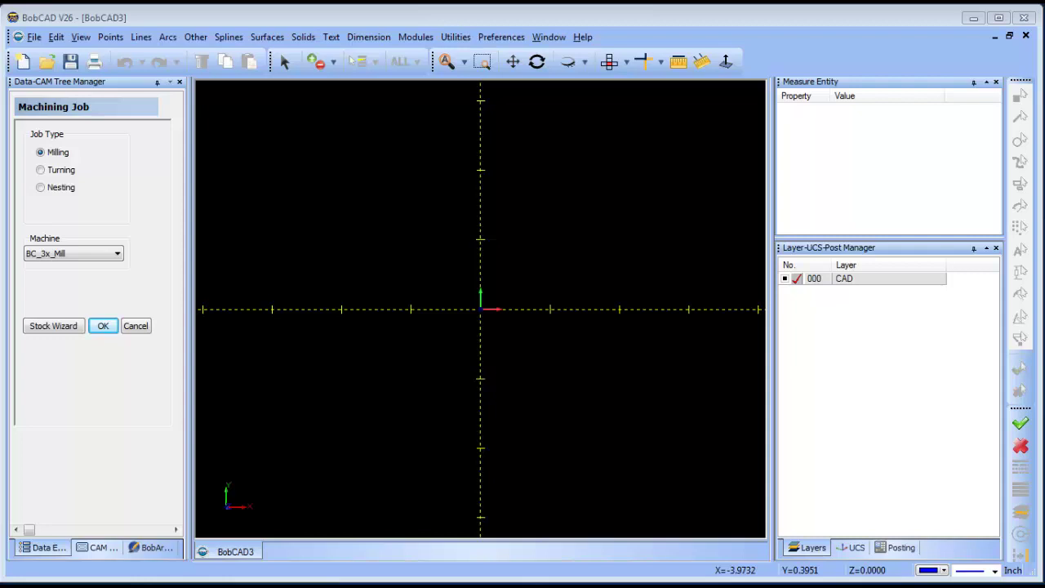
Merge the CAM.bbcd part file into the BobCAD3 drawing and orbit to view it in 3-D.
click(33, 38)
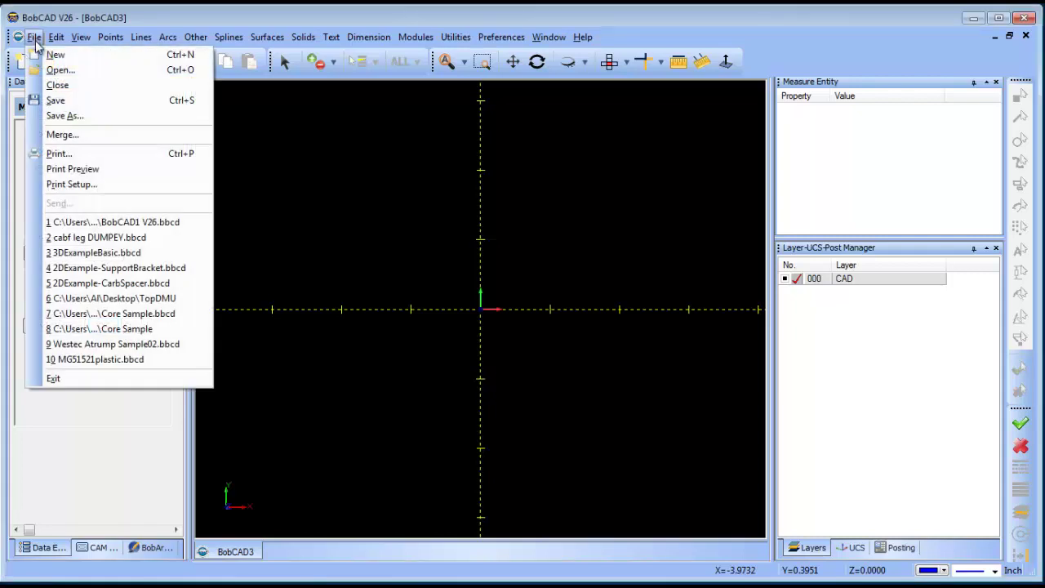
click(95, 136)
click(344, 214)
click(616, 406)
click(536, 62)
drag(557, 403, 531, 358)
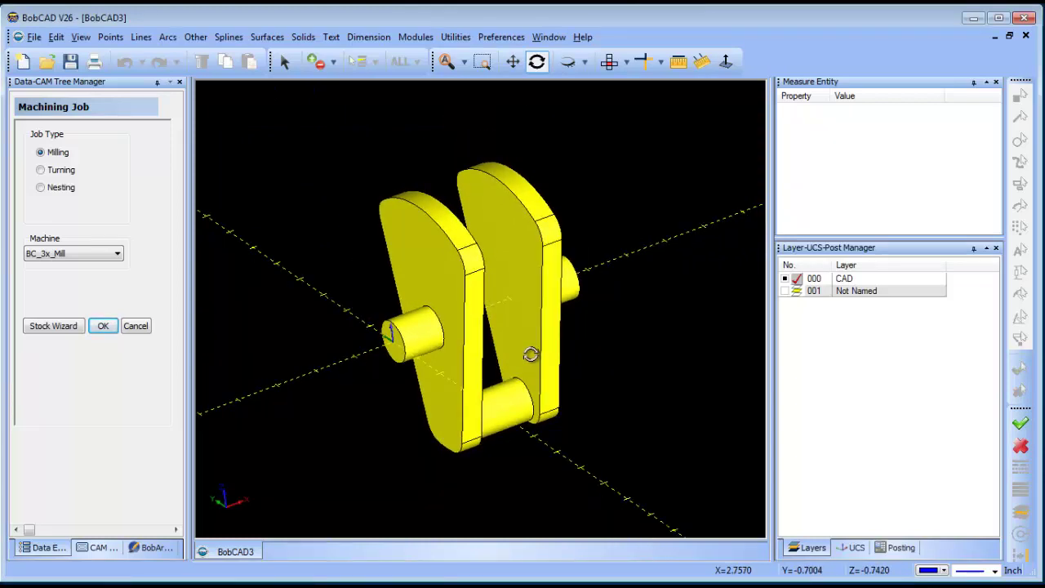
drag(539, 285, 543, 327)
From the front view, start Rotate with an X angle of -90 about an entered origin.
click(608, 61)
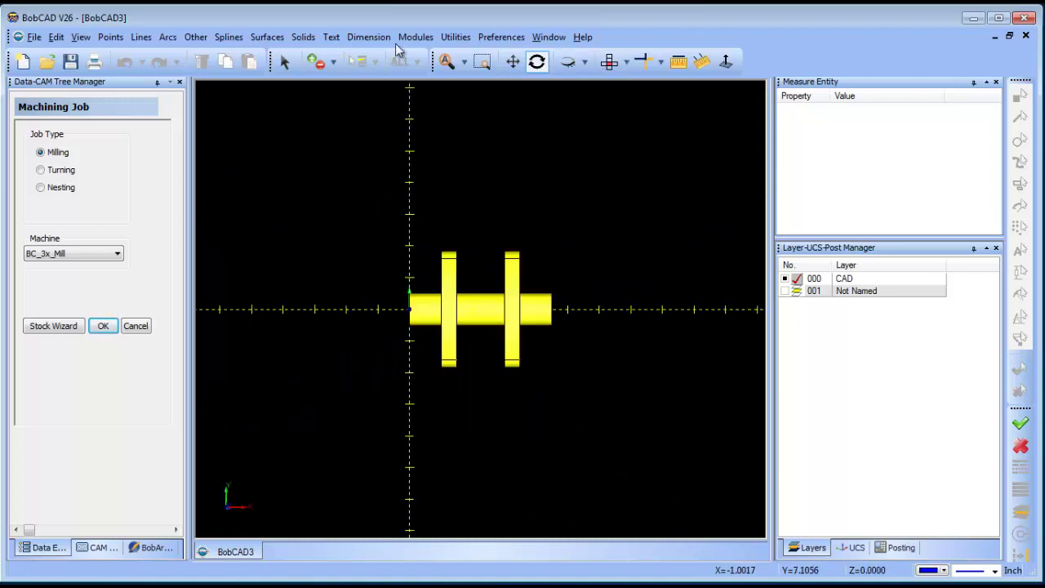
click(455, 37)
click(473, 69)
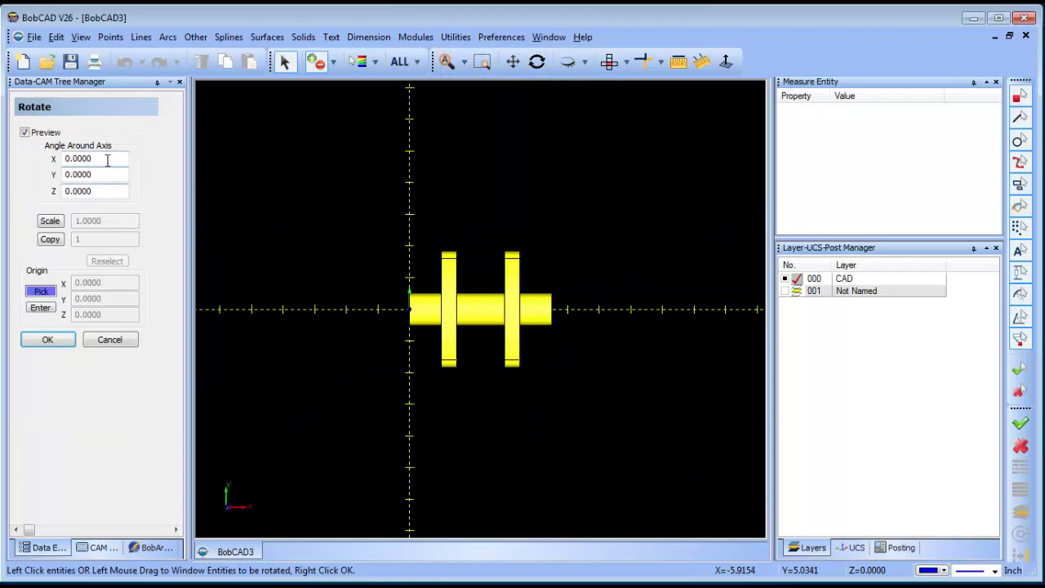
drag(98, 157, 20, 167)
text(-90)
click(40, 308)
Window-select the whole part, apply the -90° rotation, and orbit to check it.
drag(412, 233, 595, 392)
right_click(560, 187)
click(582, 193)
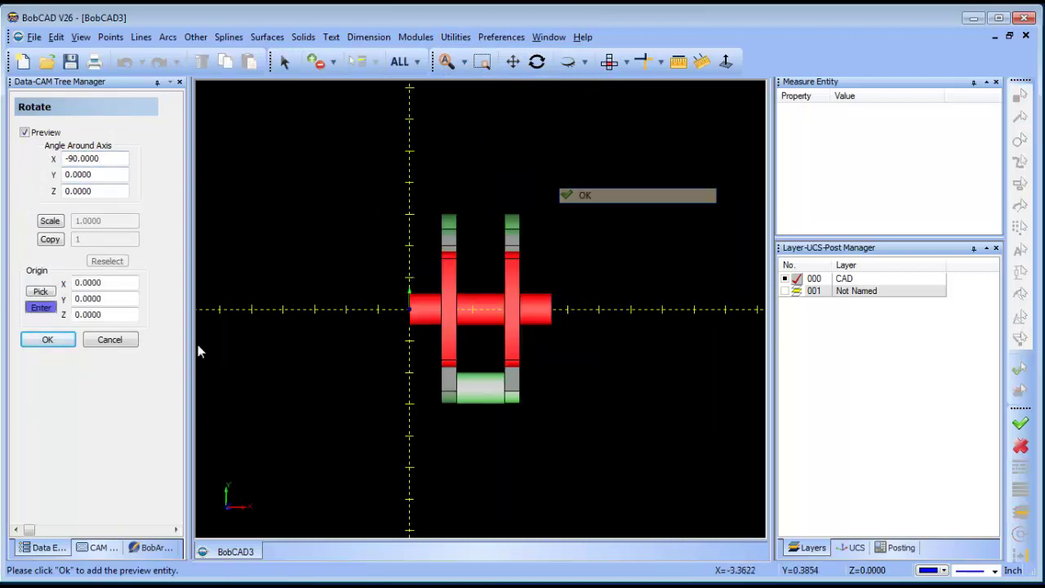
click(48, 339)
click(107, 340)
right_click(536, 167)
click(571, 191)
click(538, 62)
drag(534, 343, 528, 398)
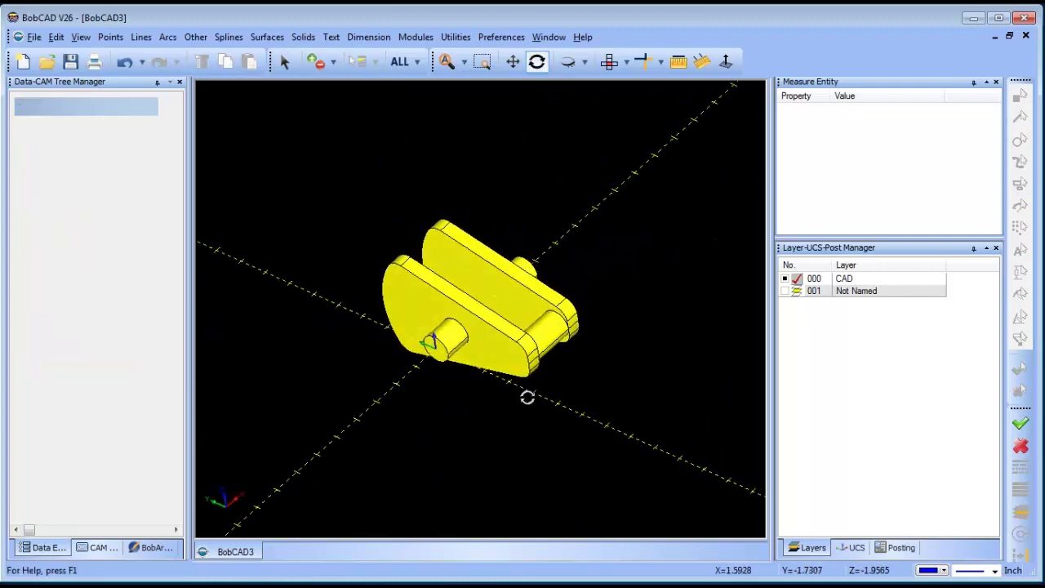
Create a new milling job from CAM Defaults using the Hurco_VMX42_4ax machine.
click(91, 547)
right_click(72, 99)
click(156, 112)
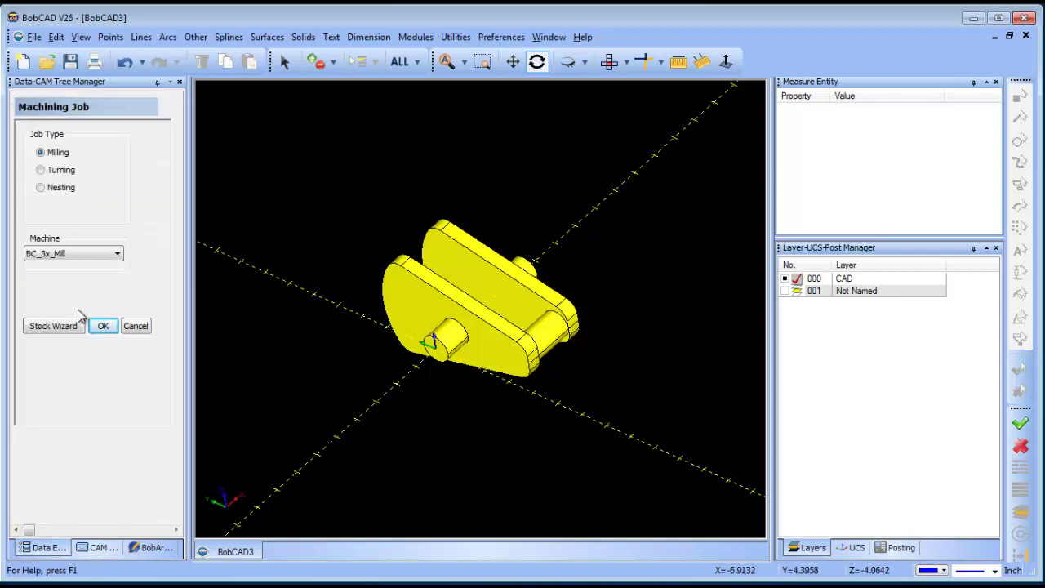
click(102, 253)
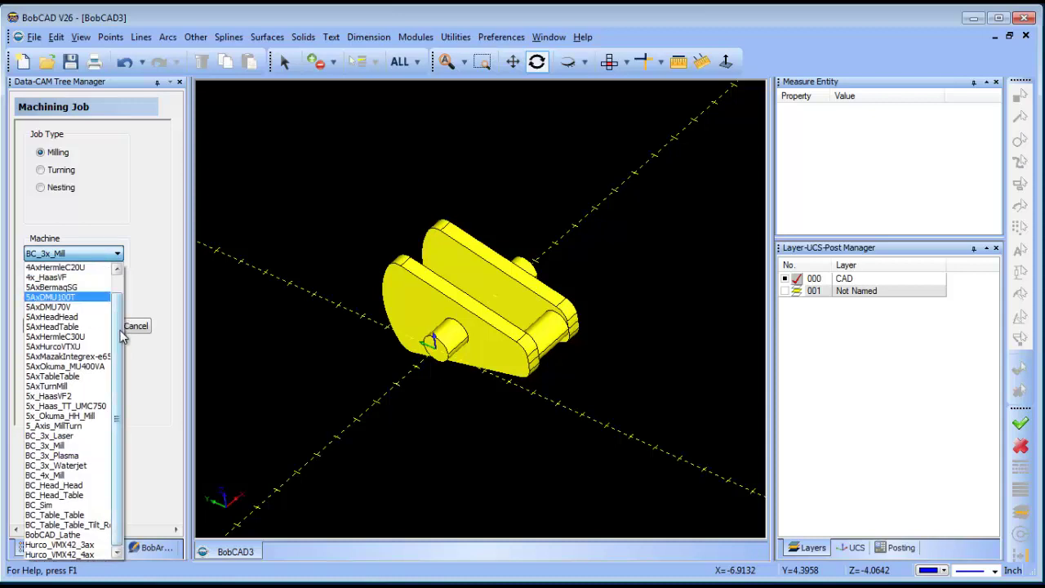
click(94, 555)
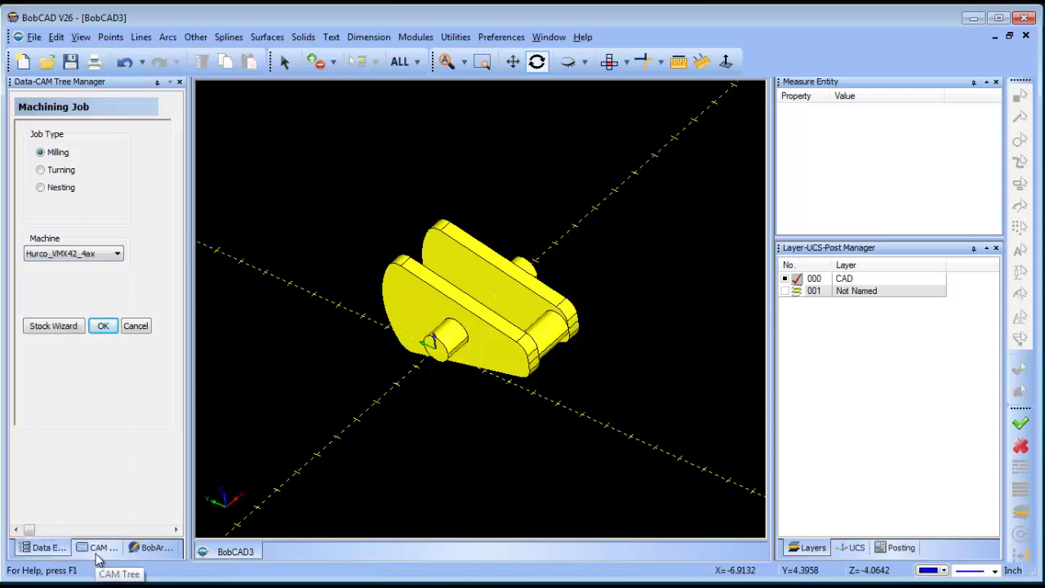
Define cylindrical stock extruded along the X axis with a 0.1 diameter offset.
click(55, 325)
click(38, 174)
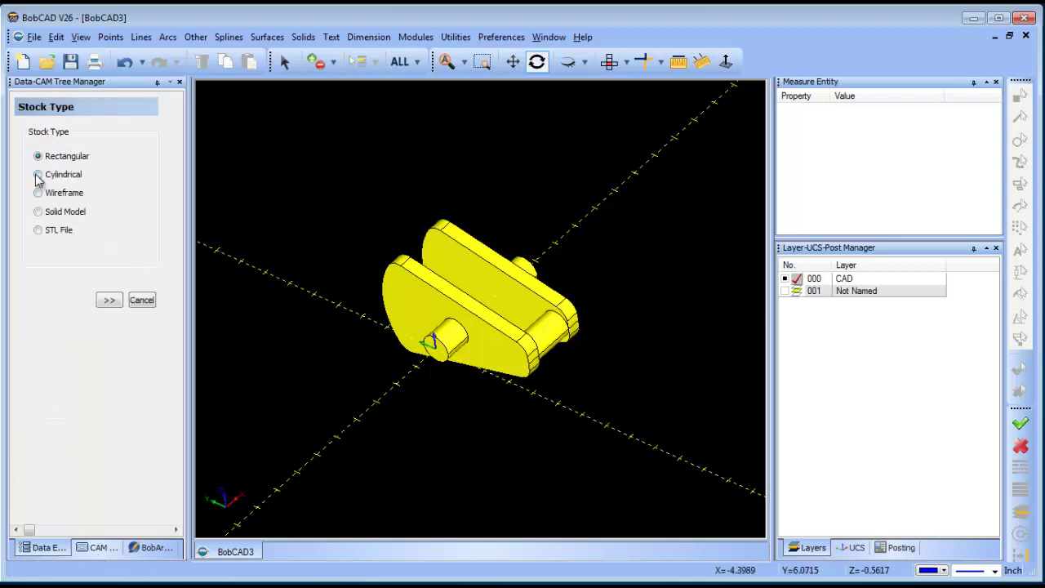
click(108, 300)
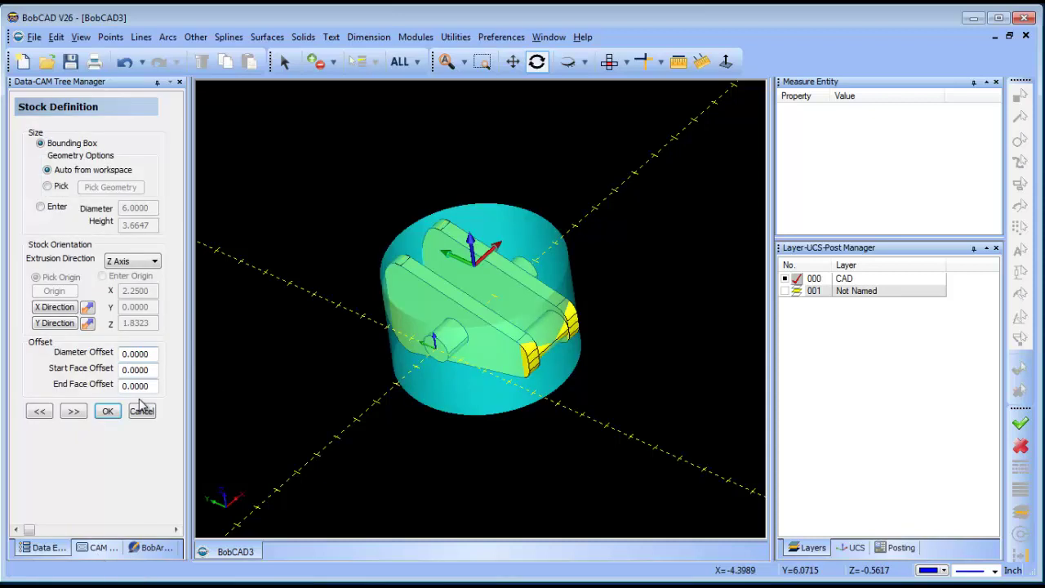
click(141, 261)
click(153, 278)
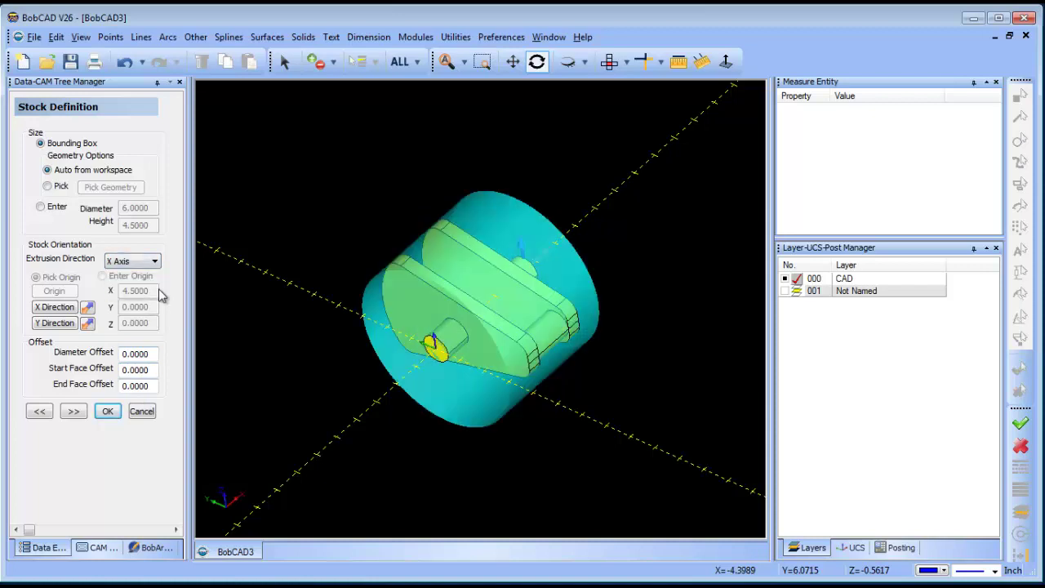
double_click(148, 386)
double_click(158, 352)
text(.1)
key(Tab)
drag(453, 273, 505, 338)
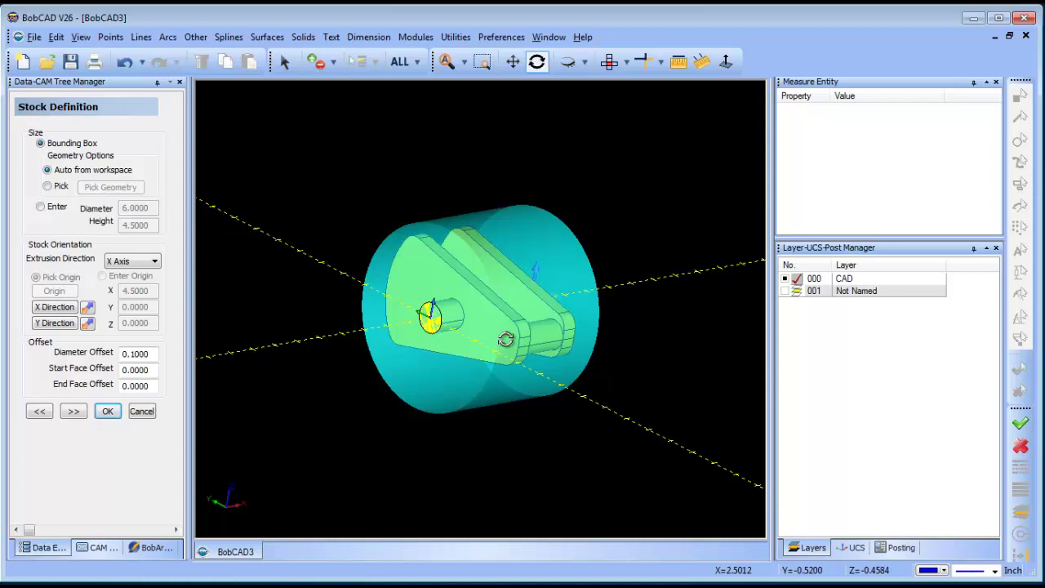
Set the Machine Setup work offset X to -6 and finish the setup.
click(73, 410)
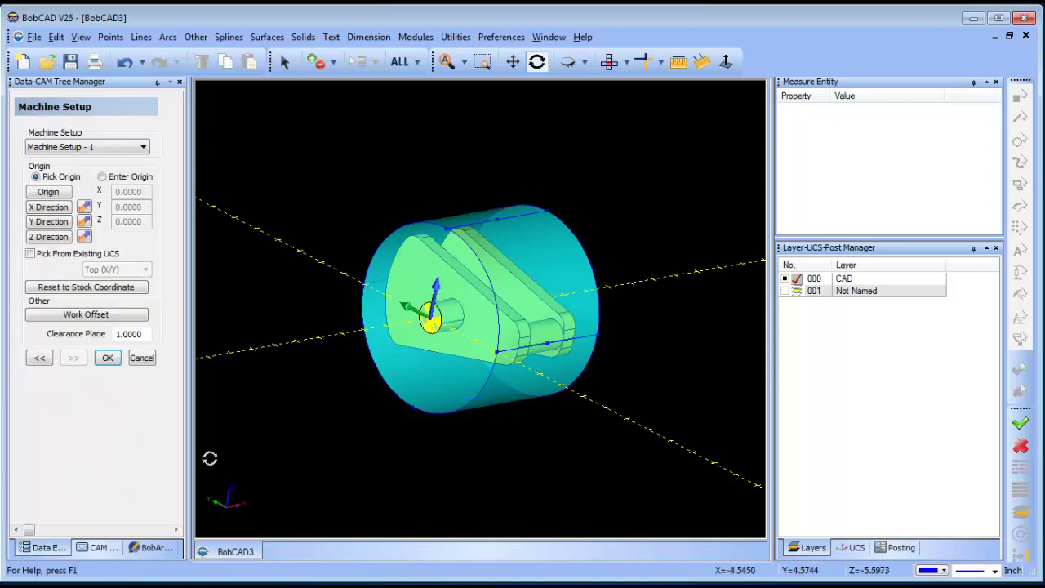
click(120, 319)
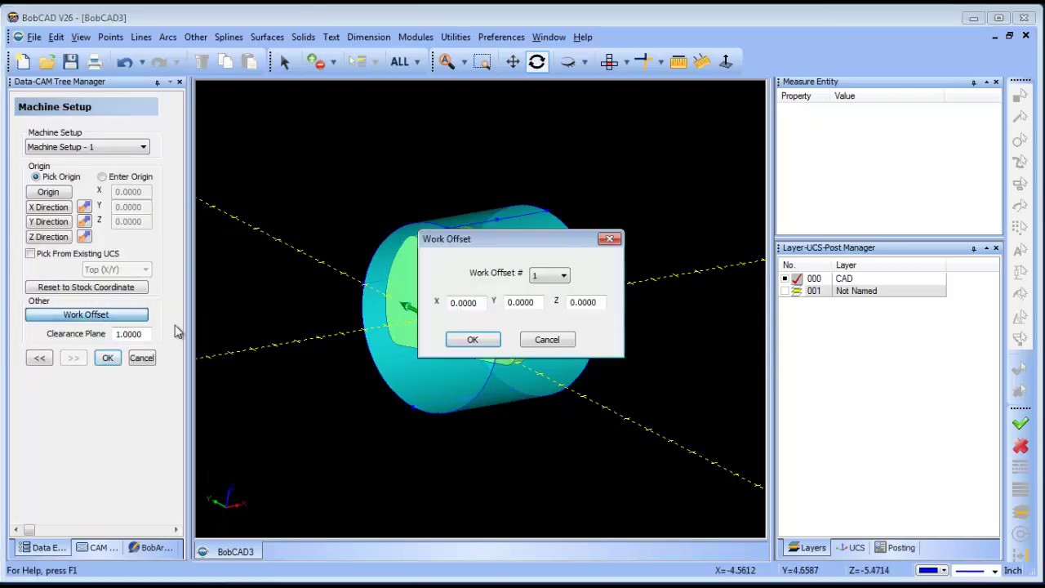
double_click(482, 304)
text(-6)
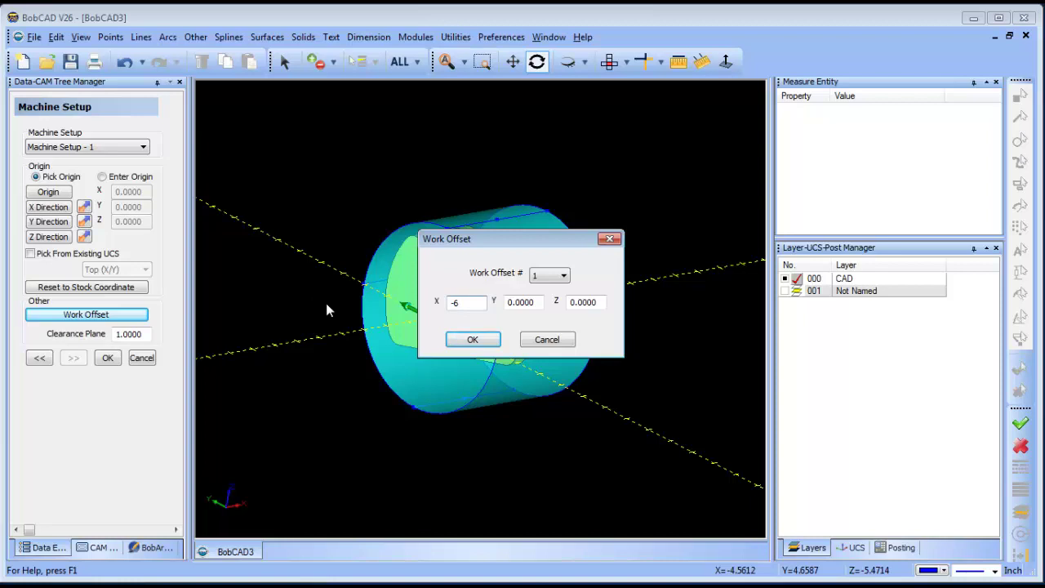
click(474, 340)
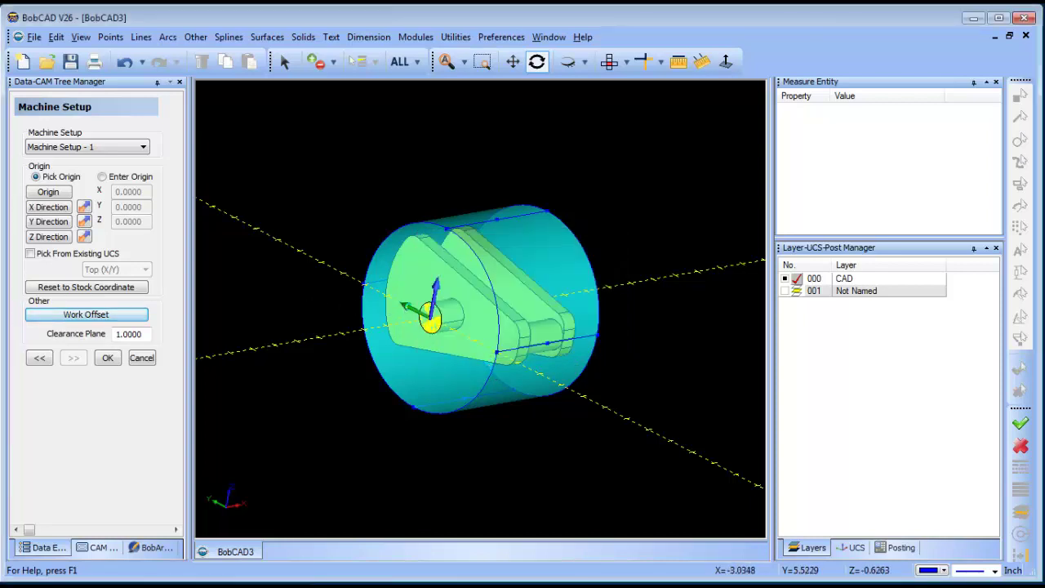
click(108, 358)
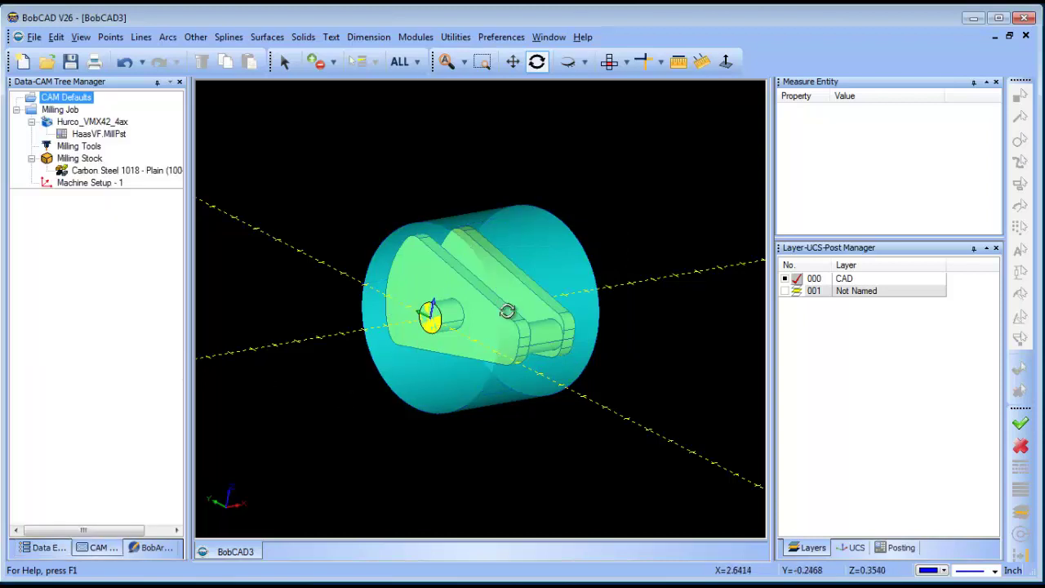
drag(508, 310, 485, 310)
key(Escape)
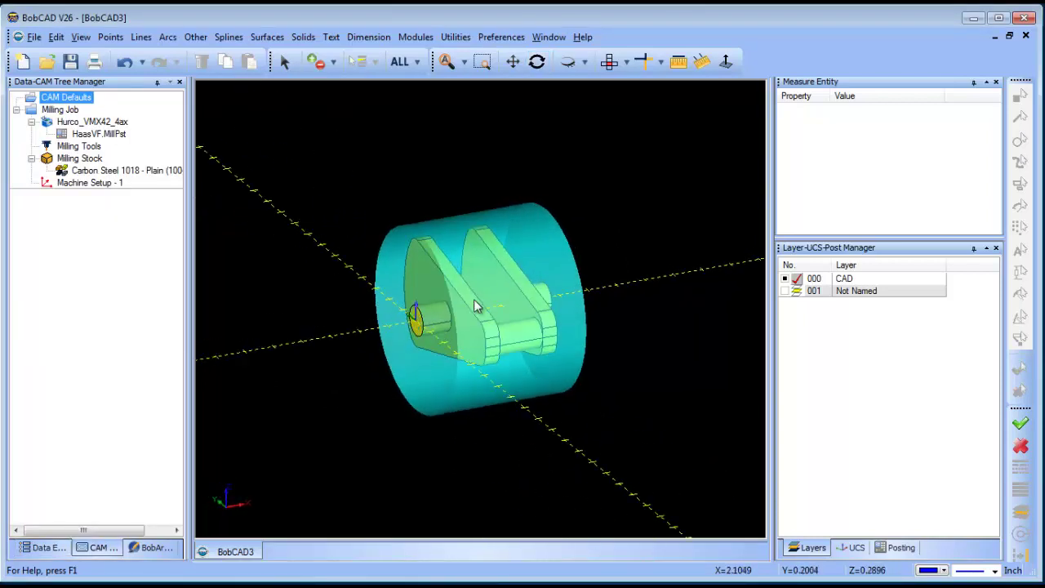
Start a Mill 3 Axis toolpath on Machine Setup - 1, then cancel it.
right_click(103, 185)
click(203, 307)
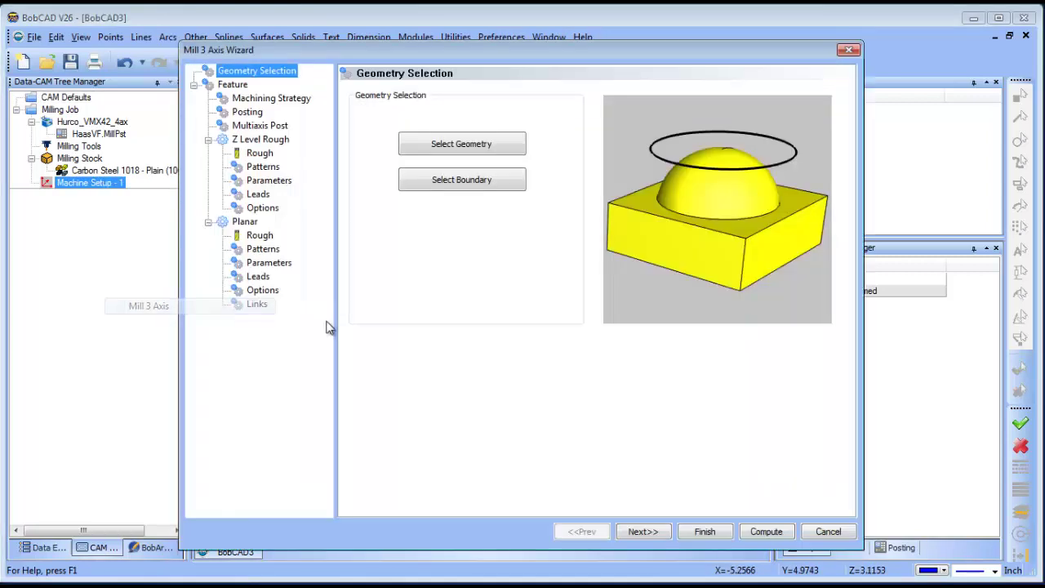
click(462, 145)
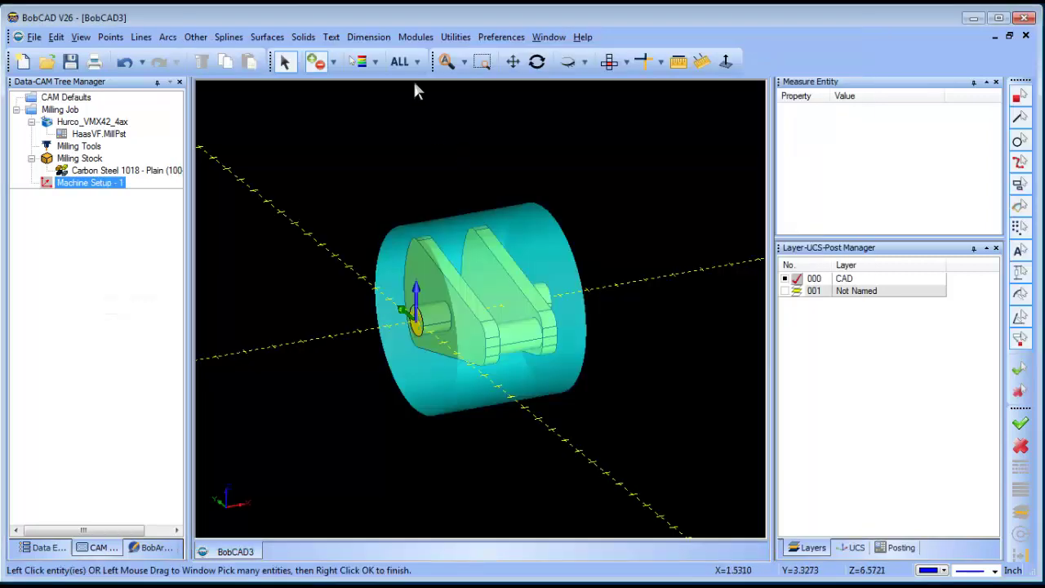
right_click(388, 121)
click(410, 147)
click(893, 532)
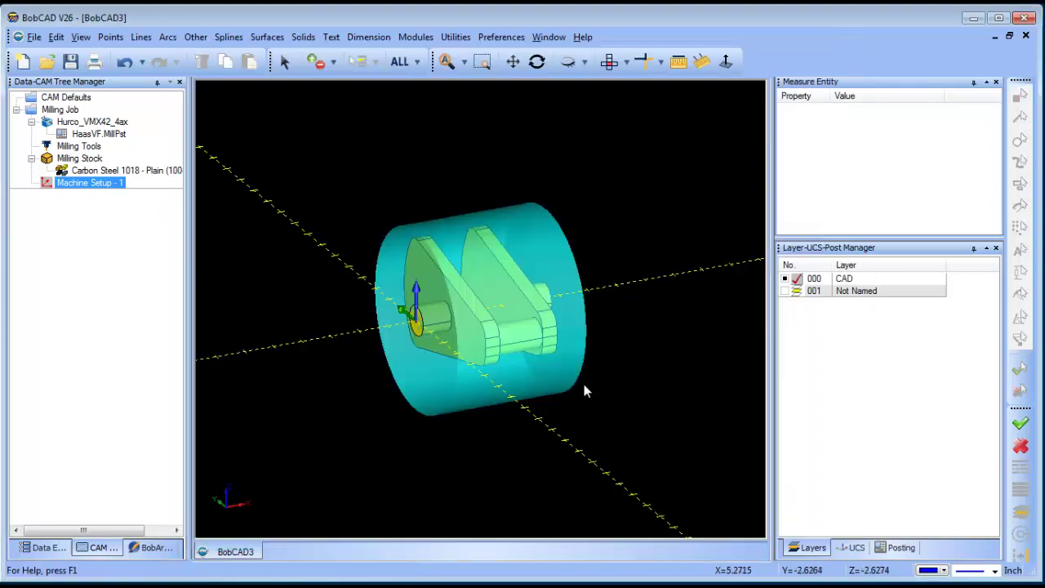
Orbit to face the part's end and bring up the layer list options.
drag(499, 330, 532, 320)
key(Escape)
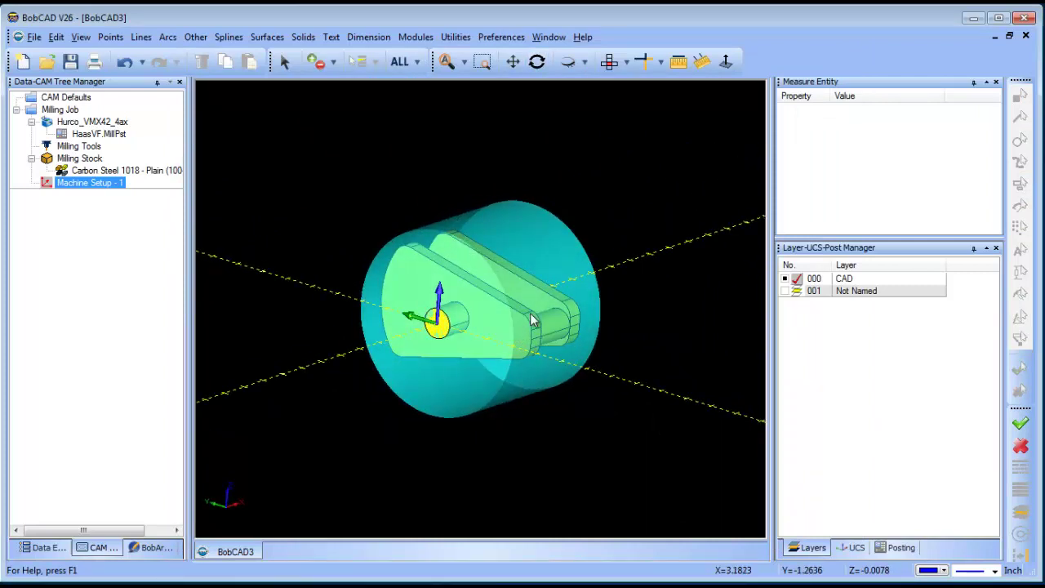
right_click(867, 296)
Add layer 002, make it current, and switch to the front view.
click(907, 300)
click(797, 303)
click(609, 62)
Start a rectangle sized 4.5 by 6.0.
click(195, 37)
click(222, 54)
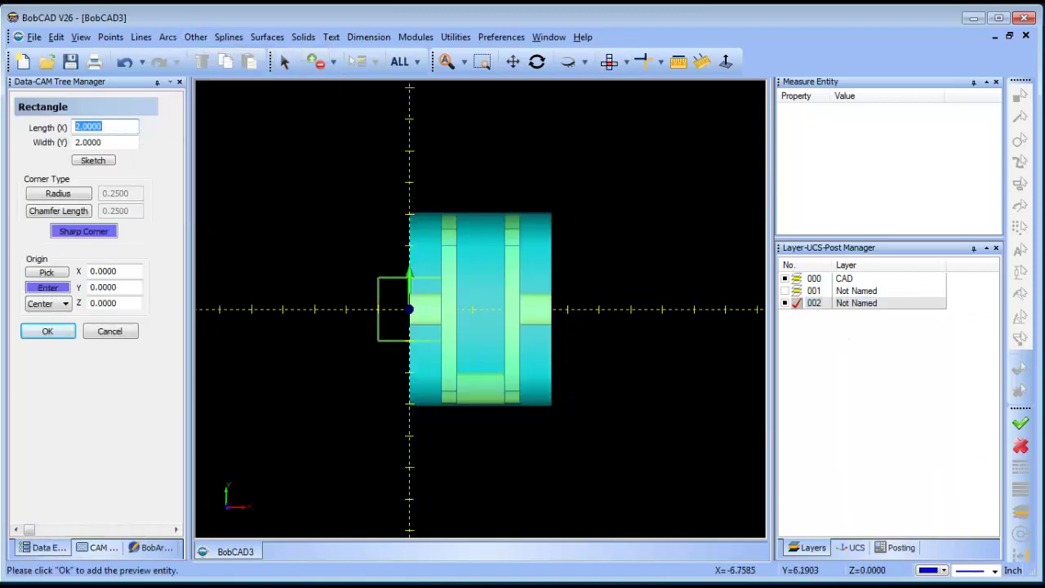
text(4.5)
click(100, 142)
double_click(100, 142)
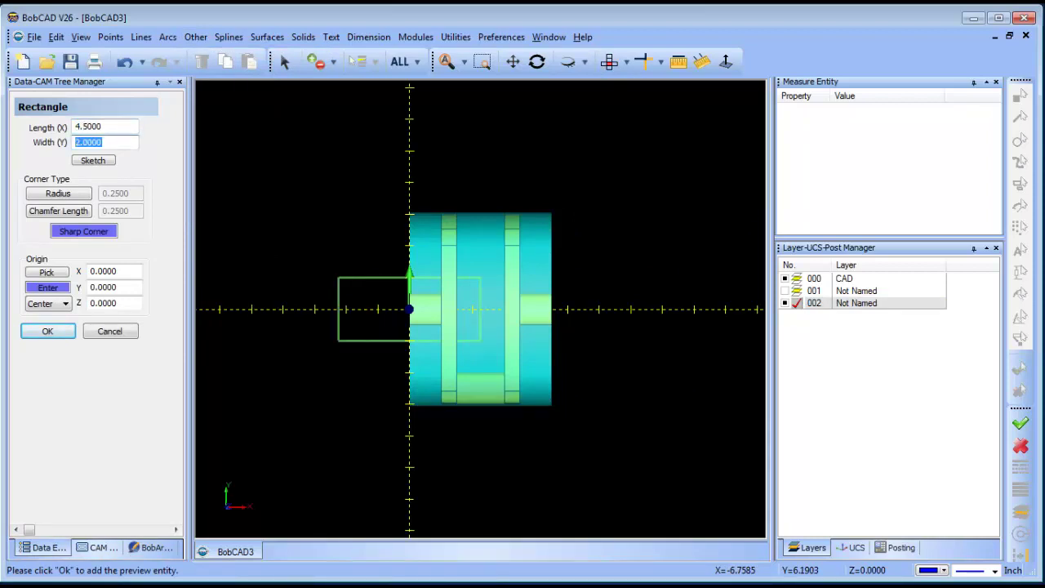
text(6)
key(Return)
drag(101, 142, 13, 150)
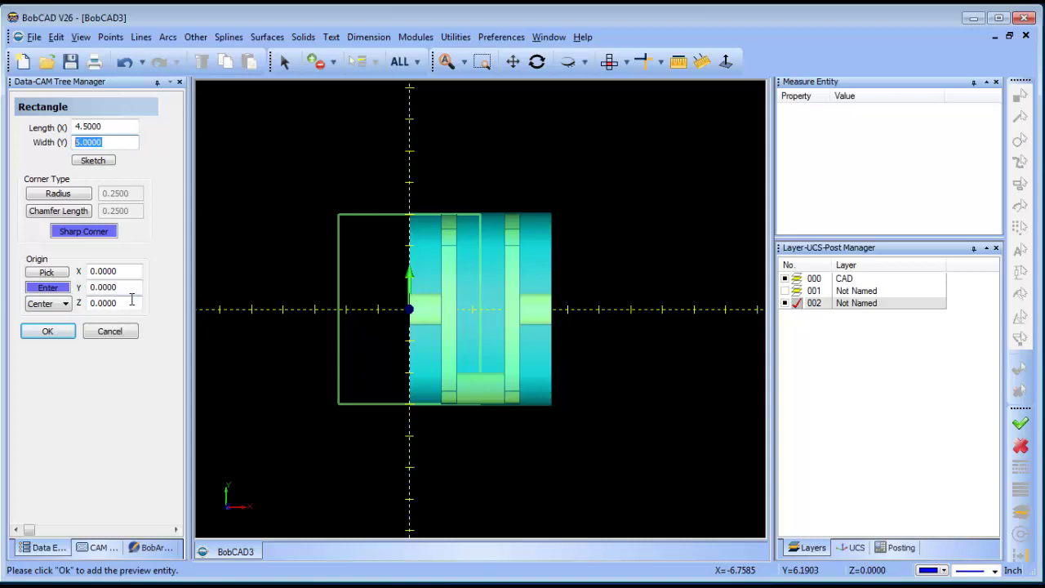
Place the first rectangle with origin X 4.5/2 (2.25) and Z 3.1 above the part.
drag(131, 271, 27, 278)
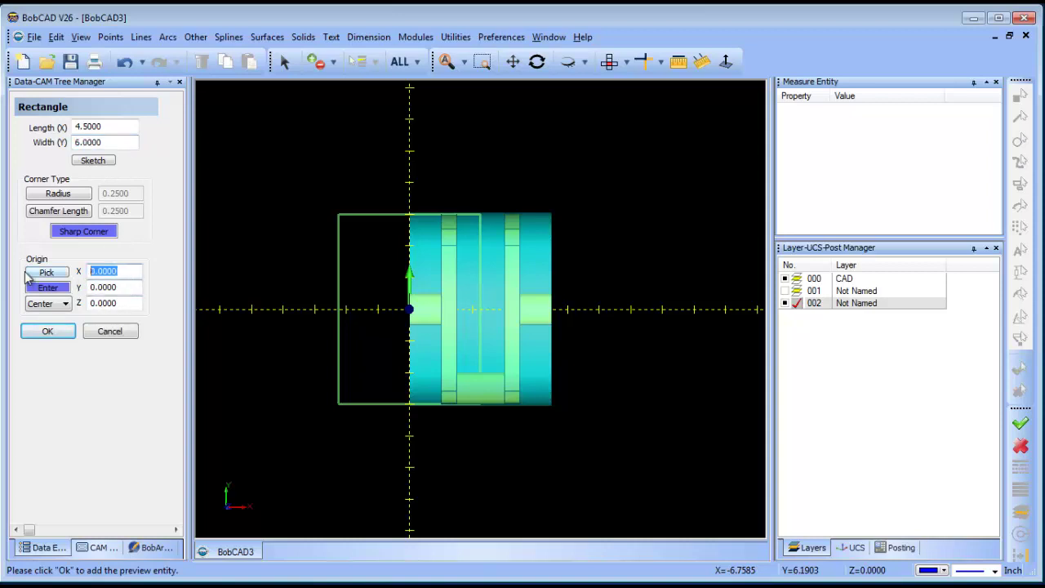
text(4.5/2)
click(129, 285)
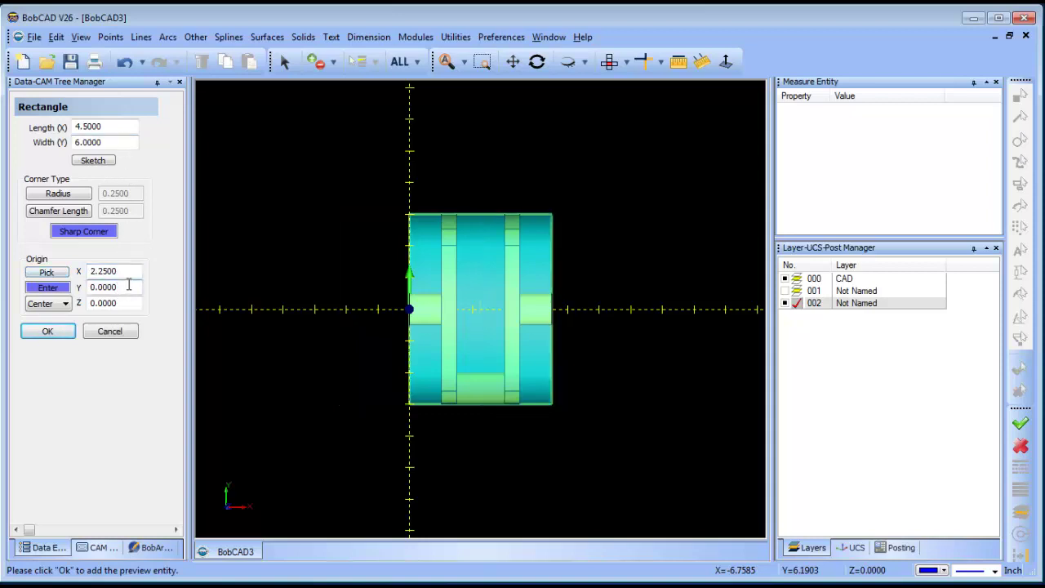
drag(134, 303, 10, 306)
text(3.1)
click(48, 330)
Add a second rectangle below the part at Z -3.1 and close the rectangle settings.
click(537, 61)
mouse_move(530, 378)
mouse_down()
mouse_move(569, 312)
mouse_move(514, 365)
mouse_up()
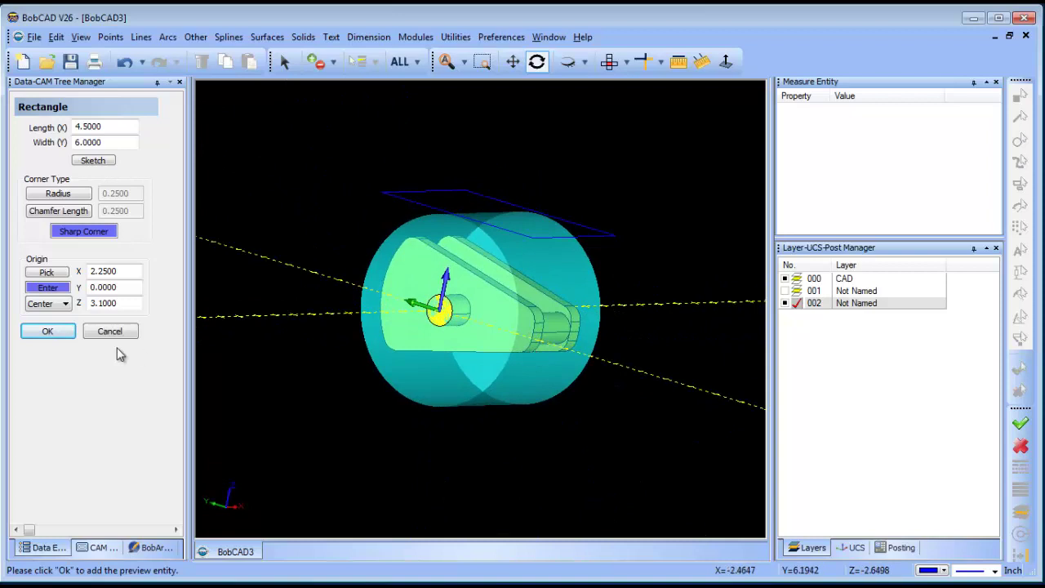
click(91, 304)
text(-)
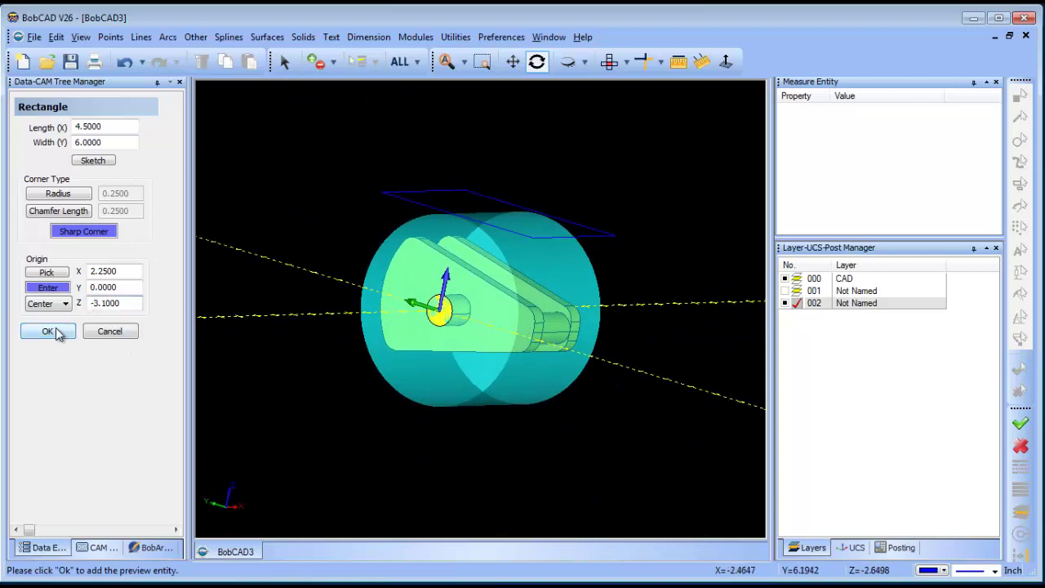
click(47, 330)
click(109, 331)
Show the UCS list and bring up options for the Side (Y/Z) coordinate system.
drag(464, 310, 473, 308)
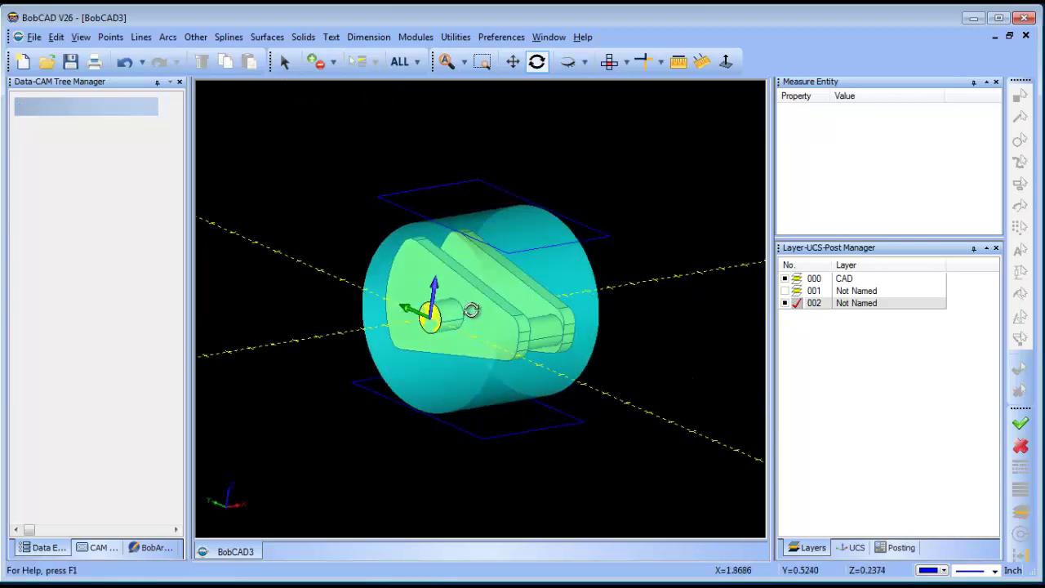
click(853, 547)
click(826, 303)
right_click(838, 304)
Create a 3-point UCS on the first rectangle and name it 1st Index.
click(907, 324)
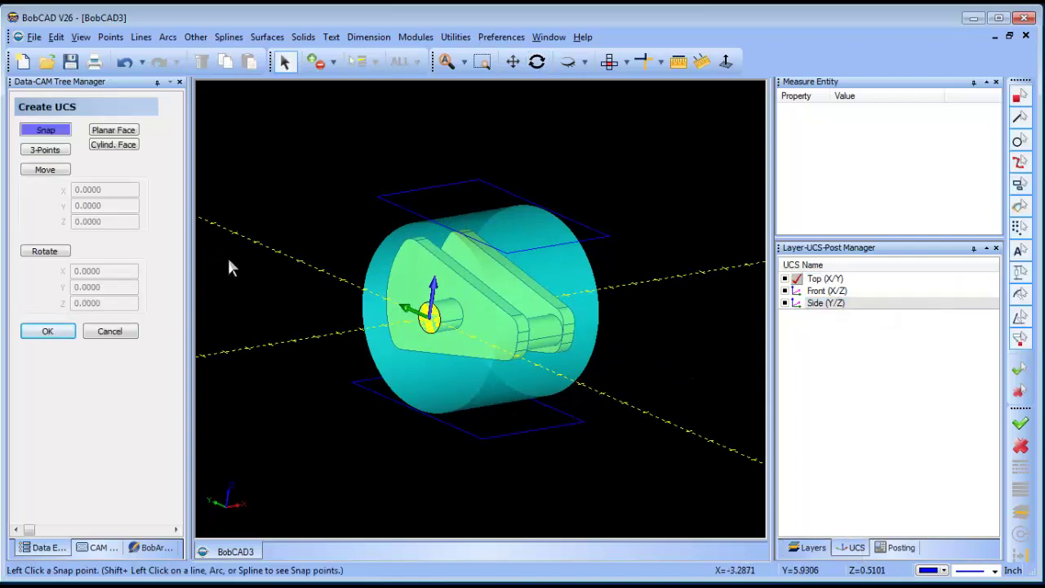
click(56, 151)
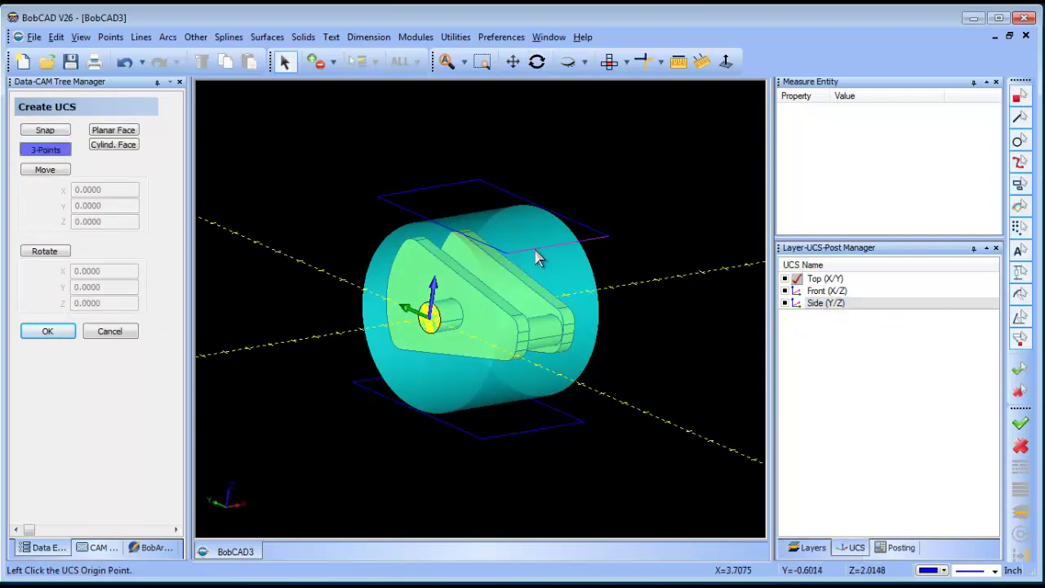
click(506, 253)
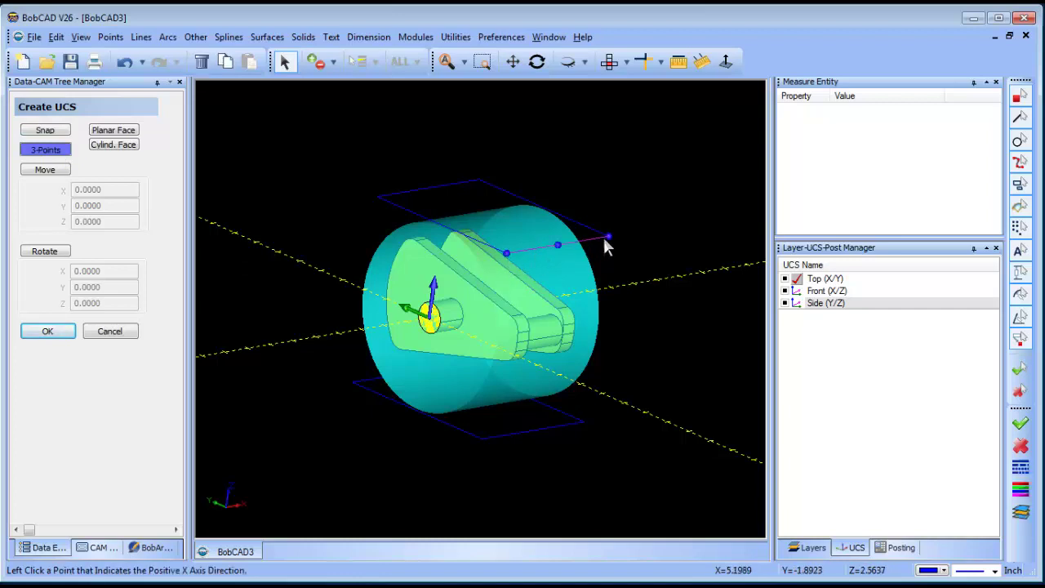
click(610, 234)
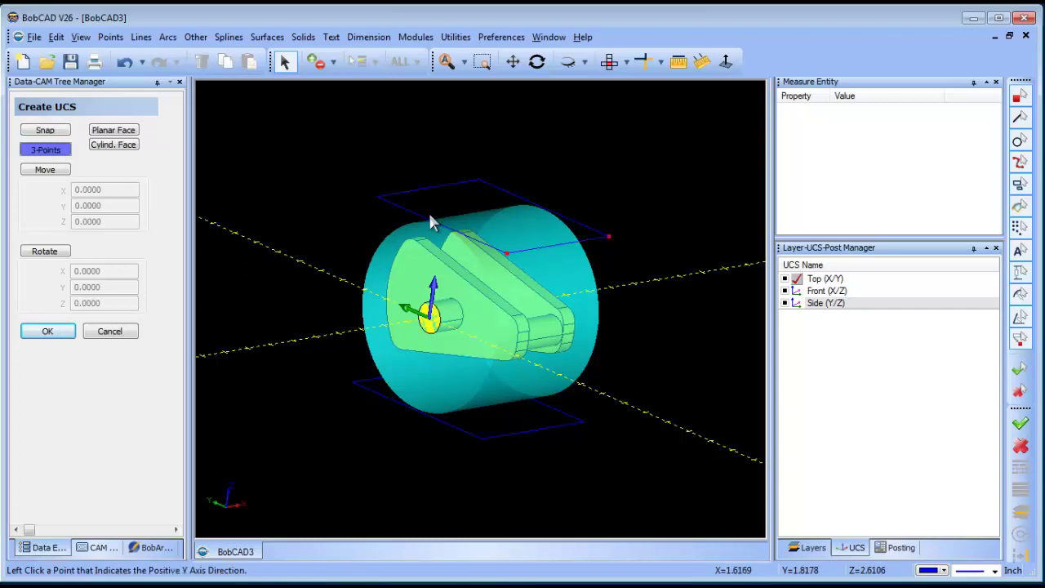
click(378, 197)
right_click(840, 315)
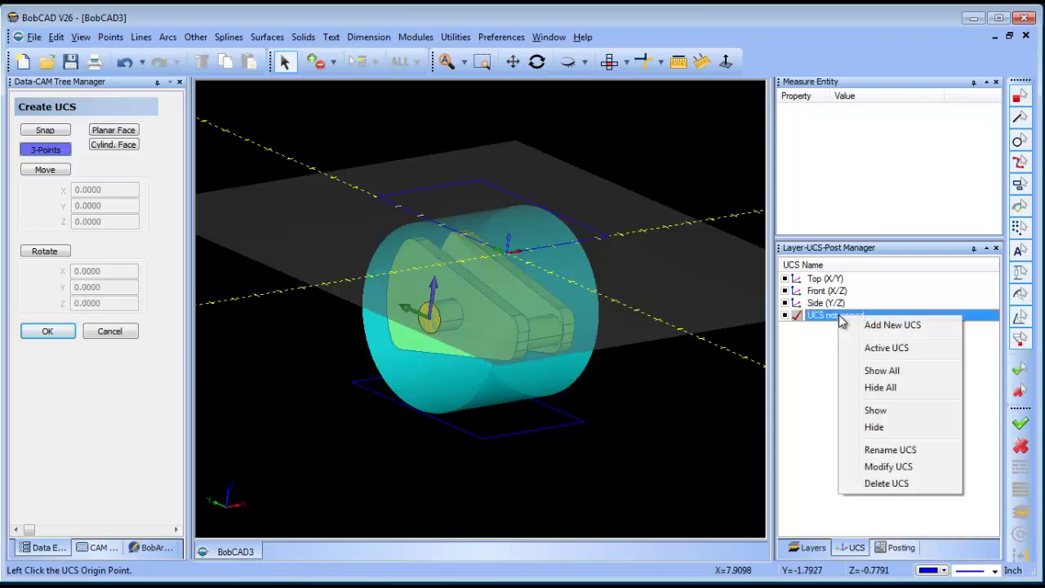
click(922, 450)
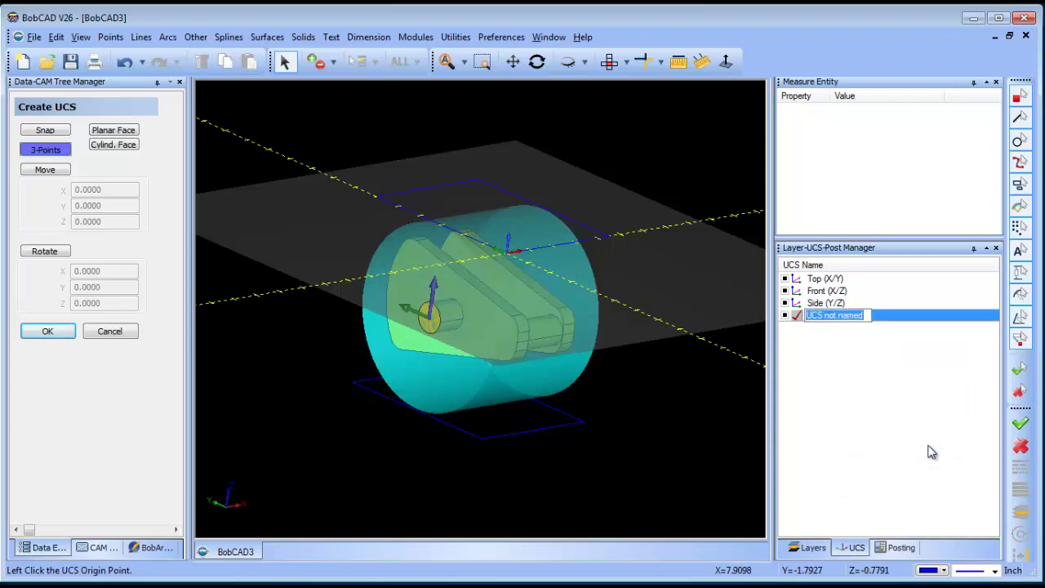
text(1st Index)
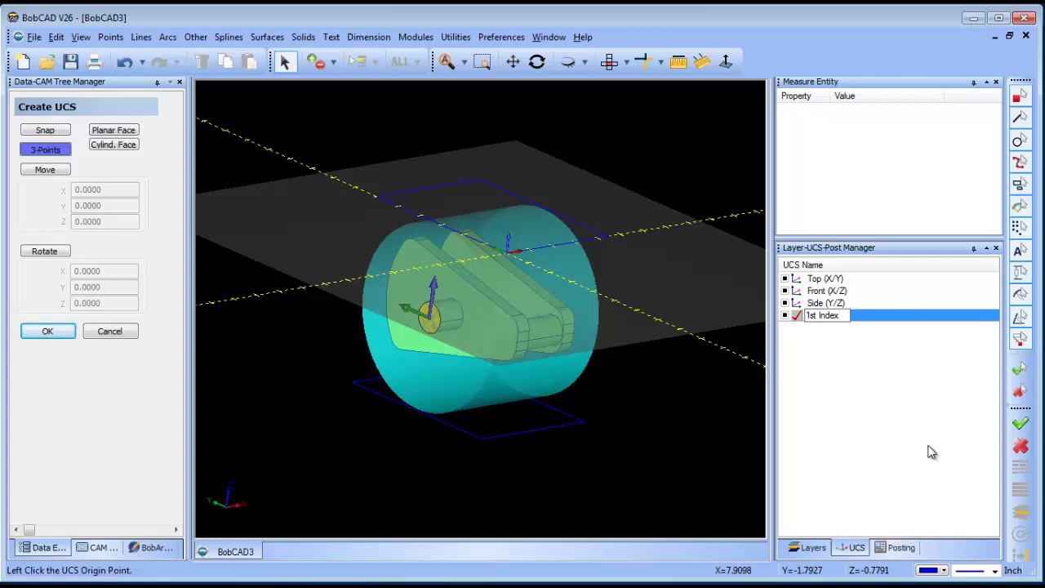
key(Return)
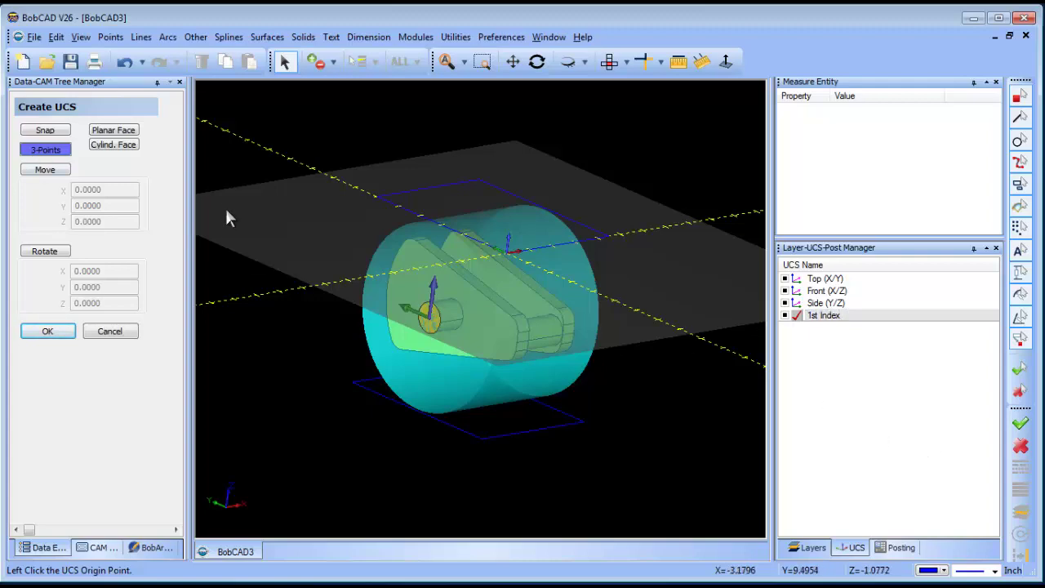
Create a second 3-point UCS on the upper rectangle and name it 2nd Index.
middle_drag(624, 341, 473, 301)
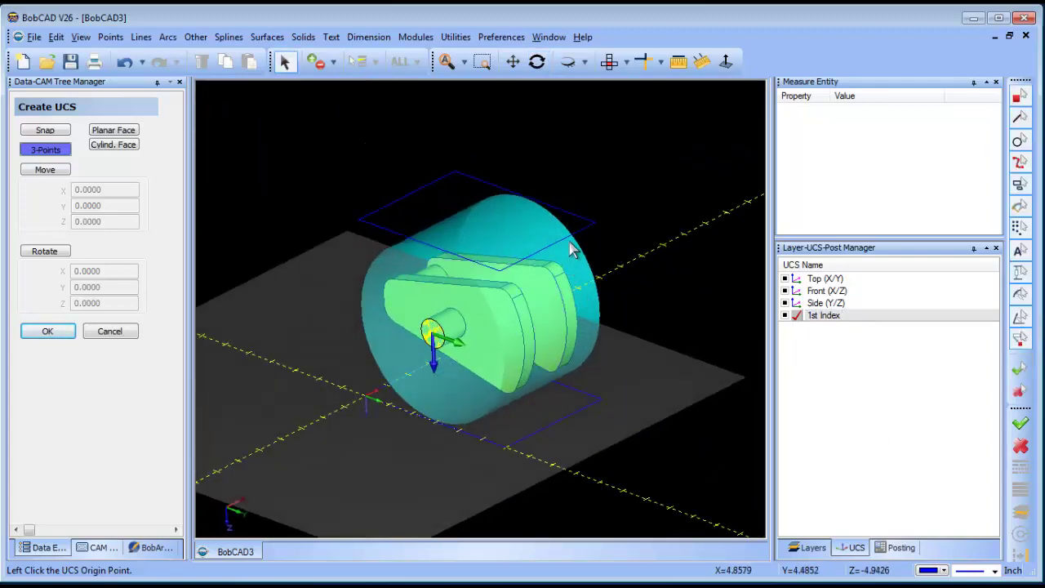
click(500, 270)
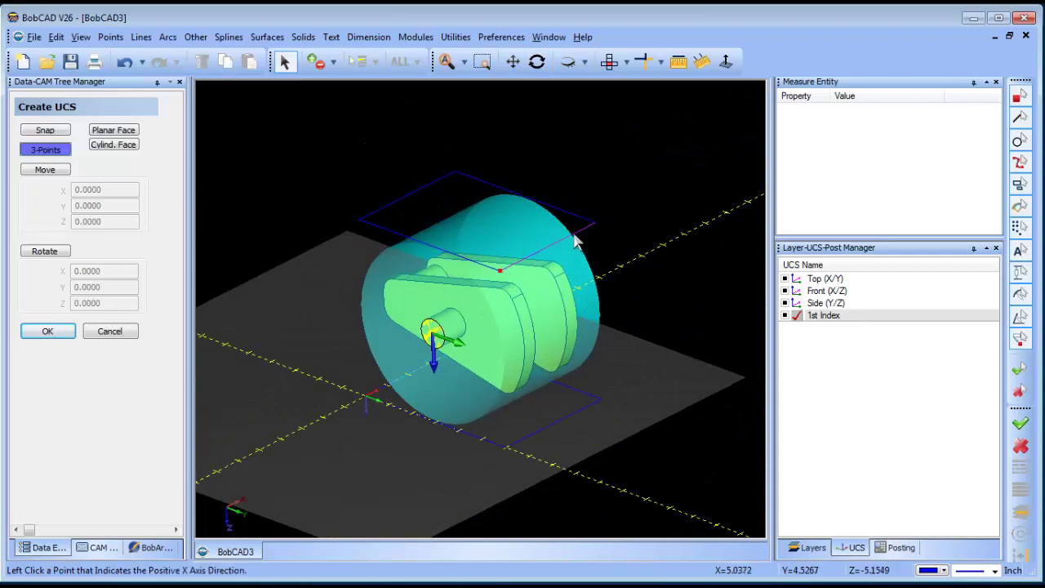
click(595, 221)
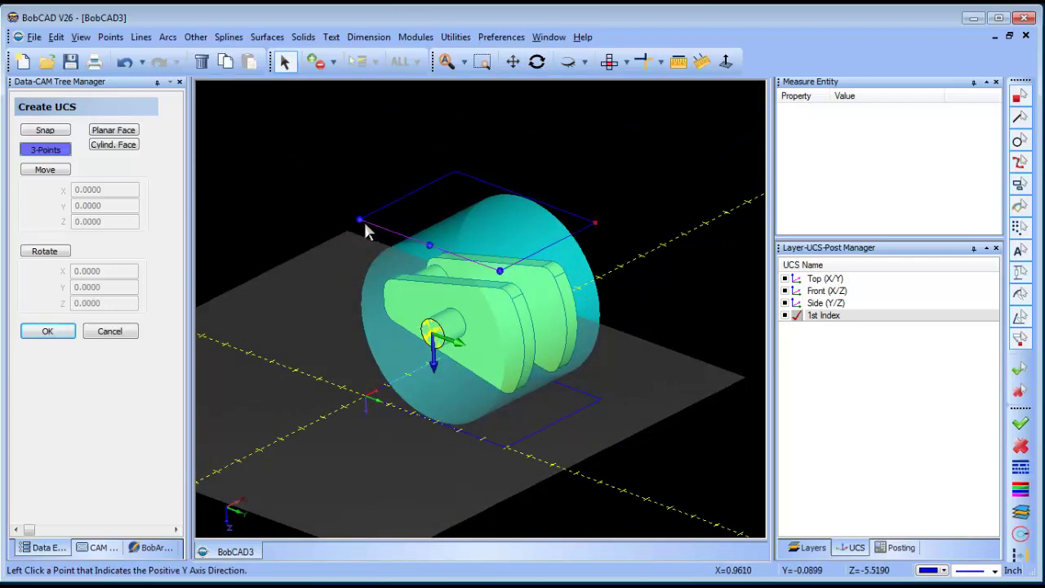
click(360, 221)
right_click(863, 328)
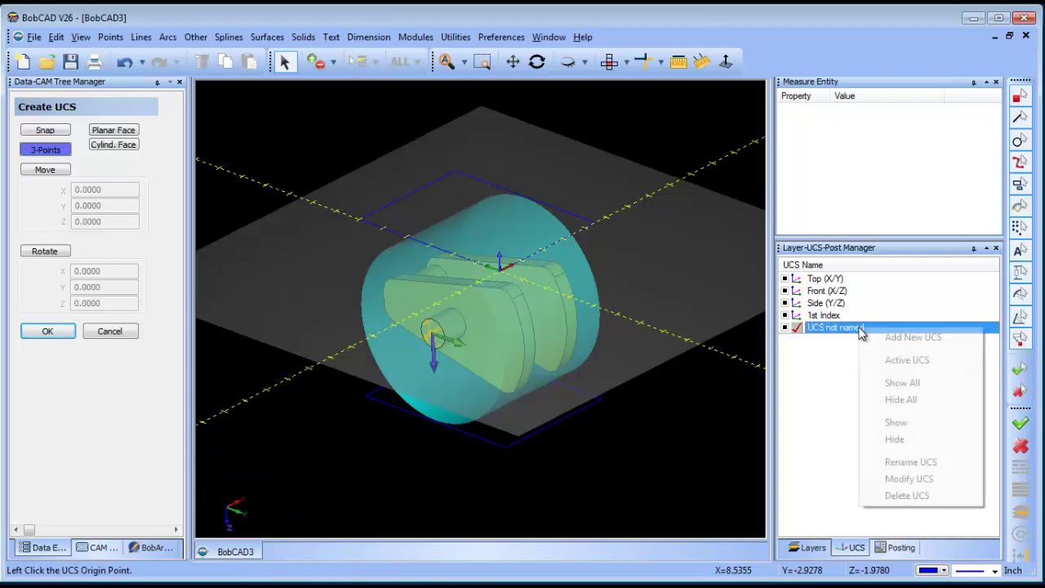
click(942, 462)
text(2nd Index)
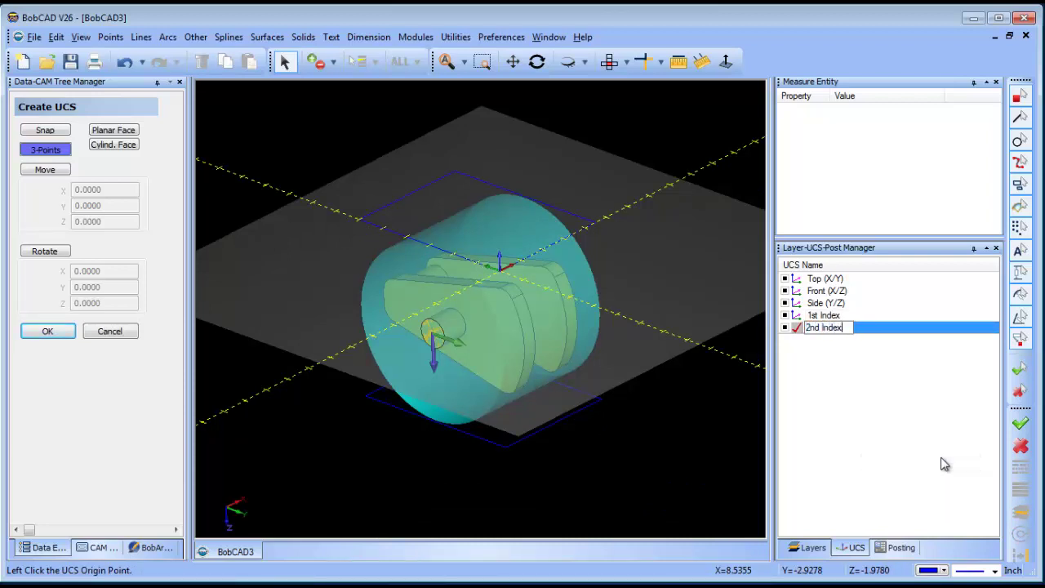
key(Return)
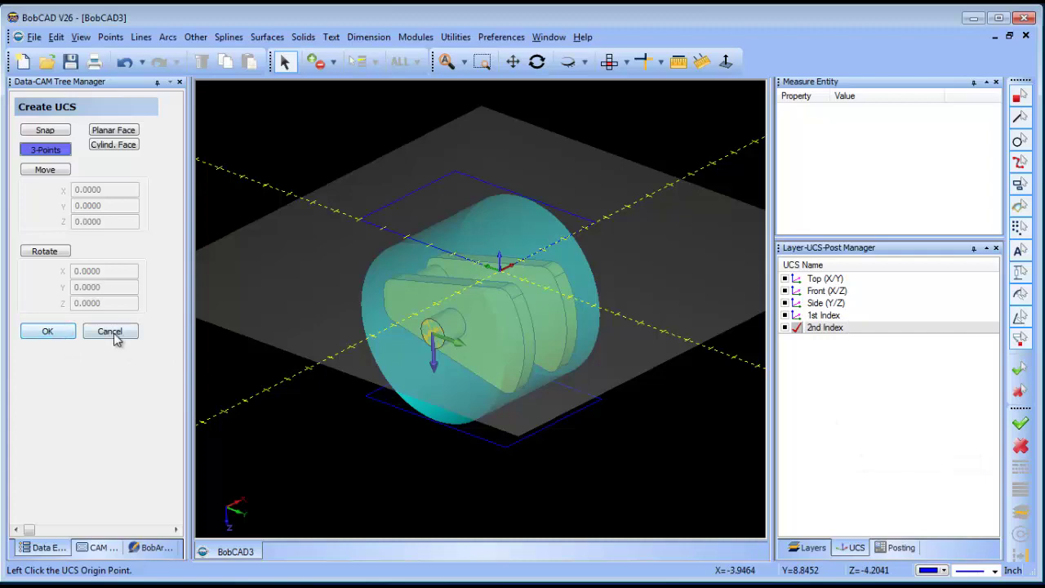
Close Create UCS, make Top (X/Y) the active UCS, and return to the CAM tree.
click(110, 331)
double_click(807, 279)
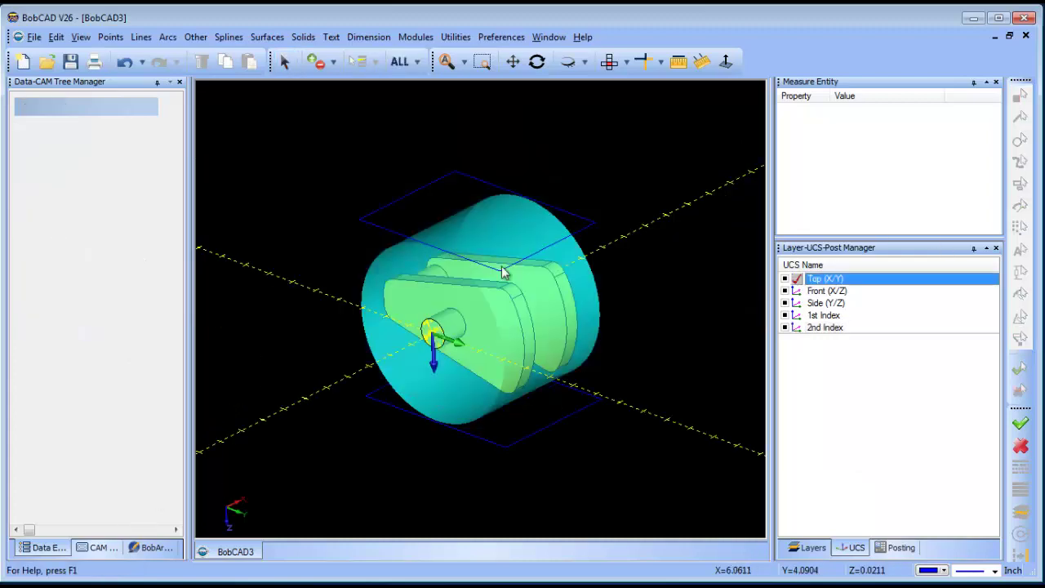
middle_drag(489, 158, 497, 335)
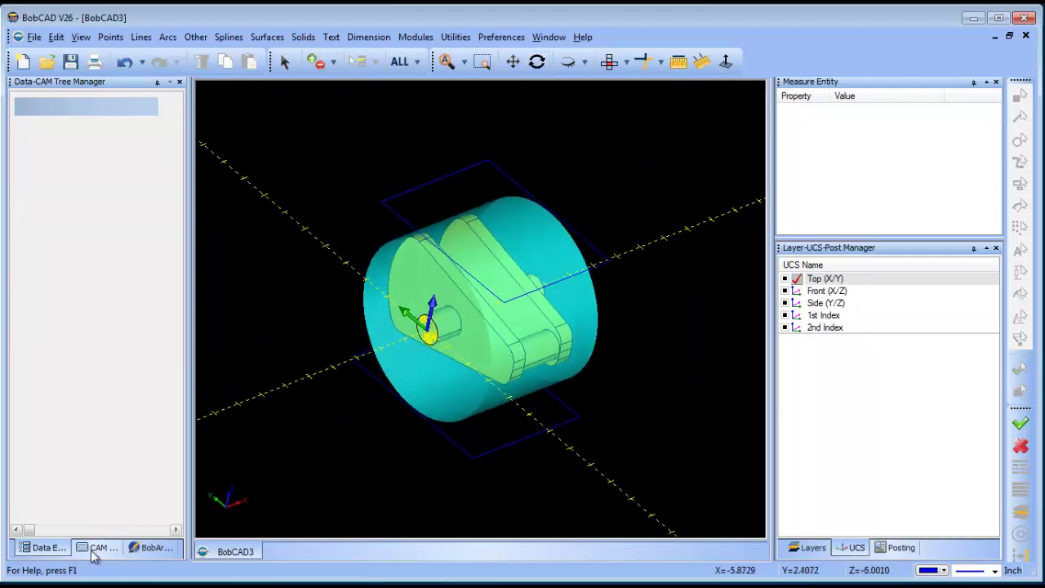
click(96, 547)
Add an Index System to Machine Setup - 1 based on the 1st Index UCS.
right_click(101, 186)
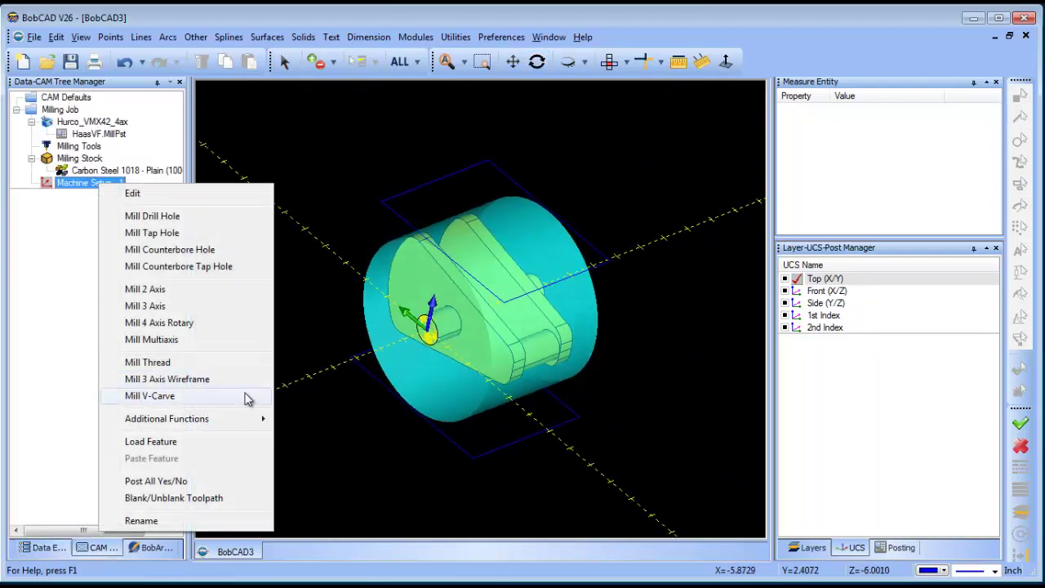
mouse_move(243, 419)
click(363, 442)
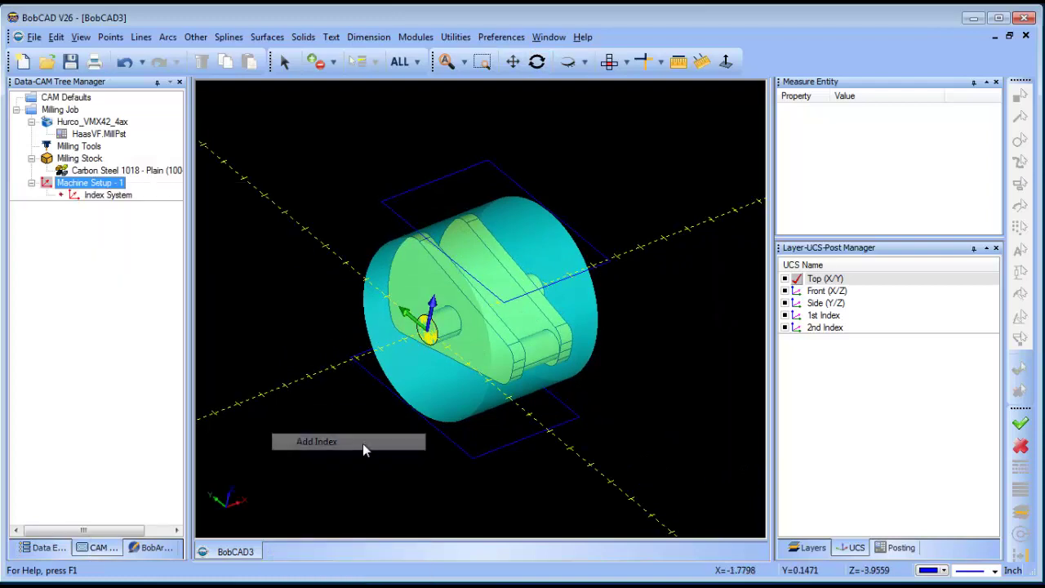
right_click(103, 193)
click(147, 201)
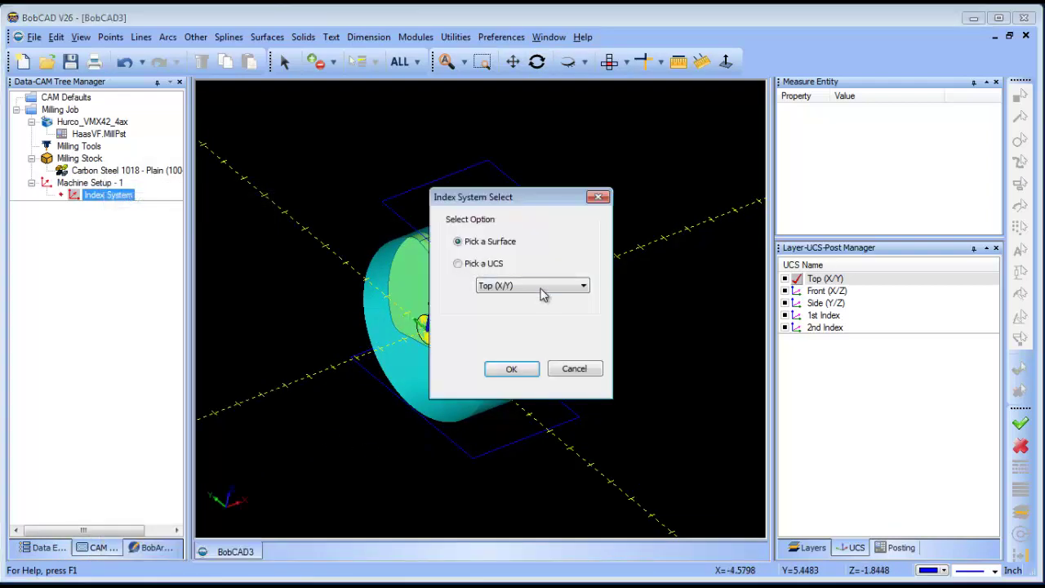
click(458, 263)
click(572, 285)
click(557, 338)
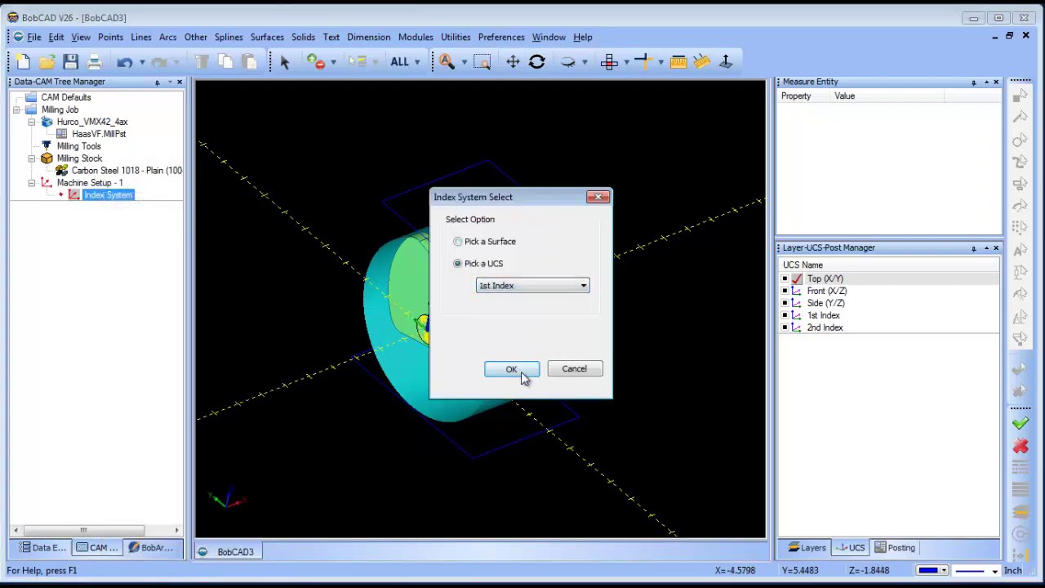
click(517, 371)
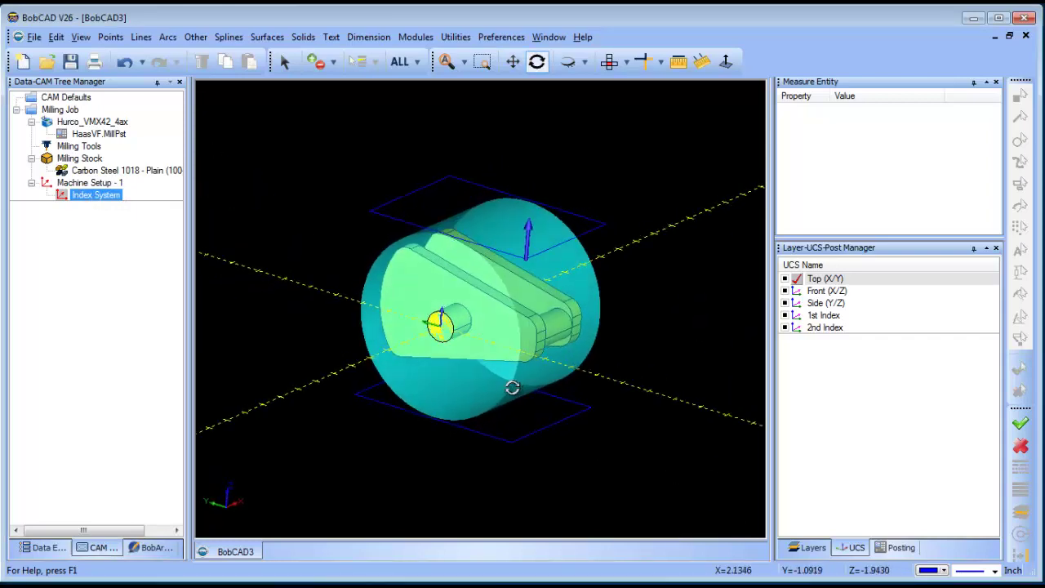
right_click(100, 196)
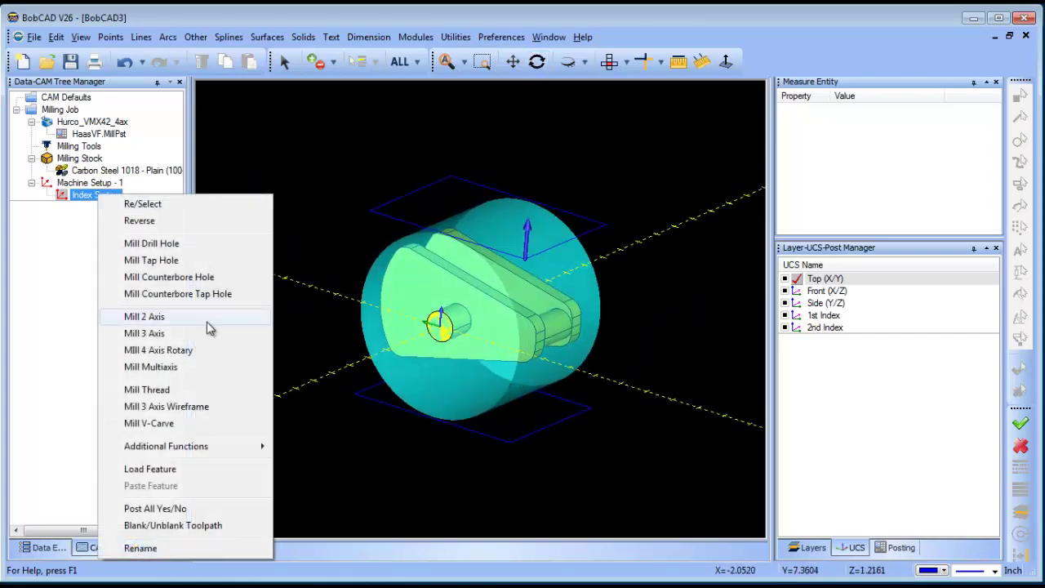
Start a Mill 3 Axis feature on the Index System with the part geometry and Top of Feature 0.
click(208, 334)
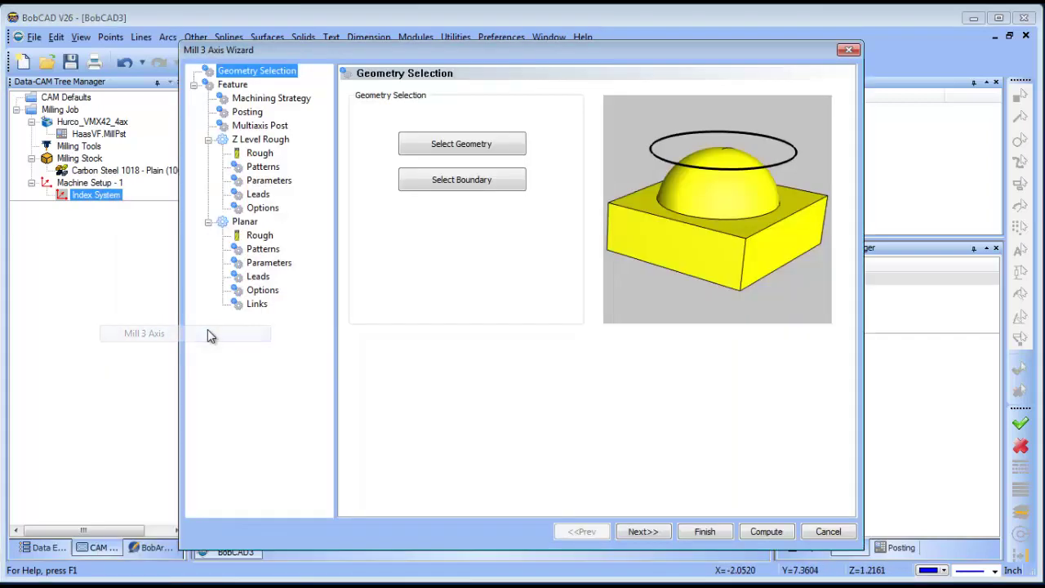
click(441, 153)
right_click(432, 141)
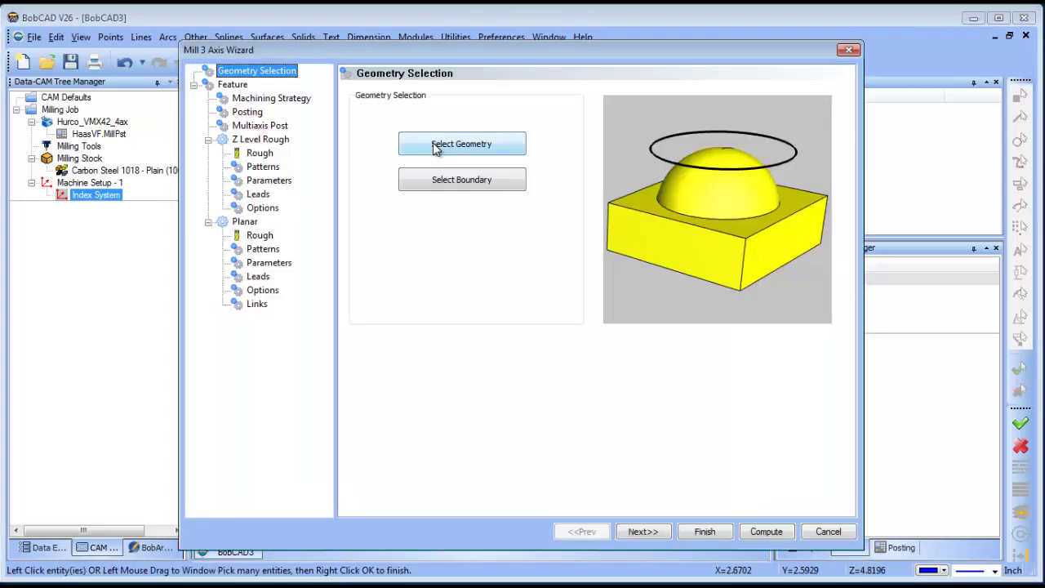
click(643, 532)
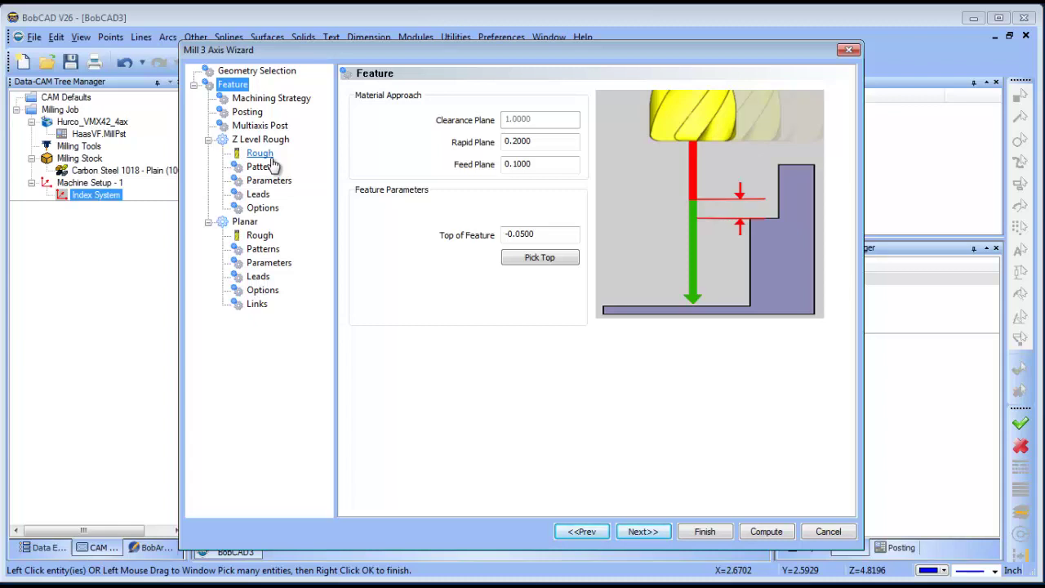
click(560, 234)
text(0)
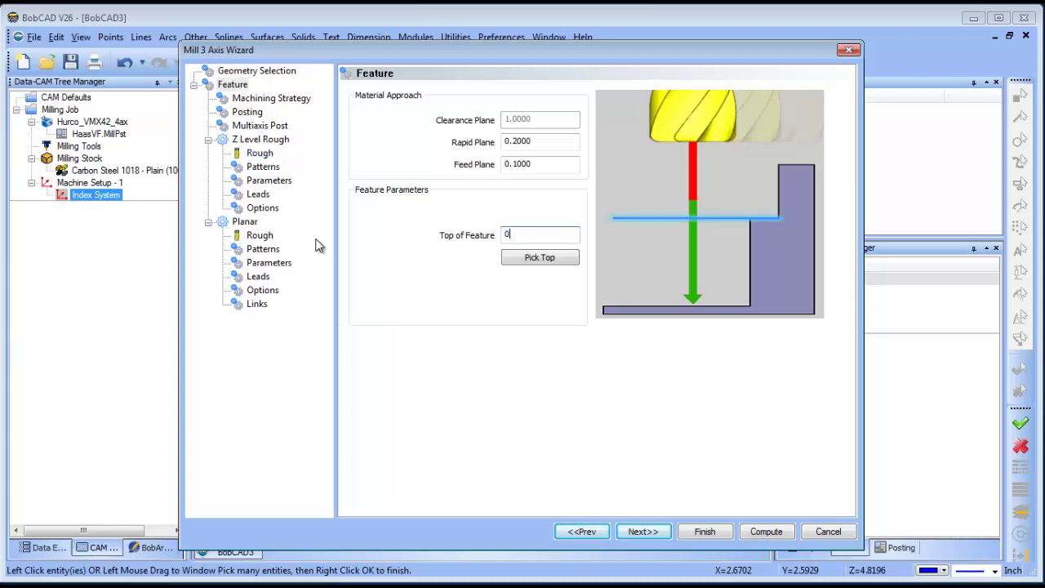
click(259, 153)
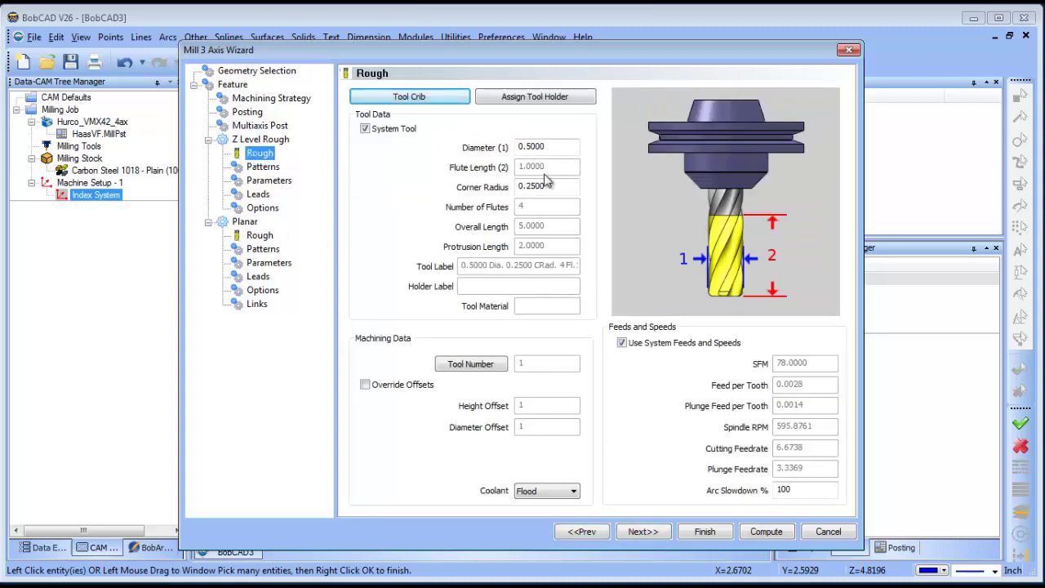
click(269, 98)
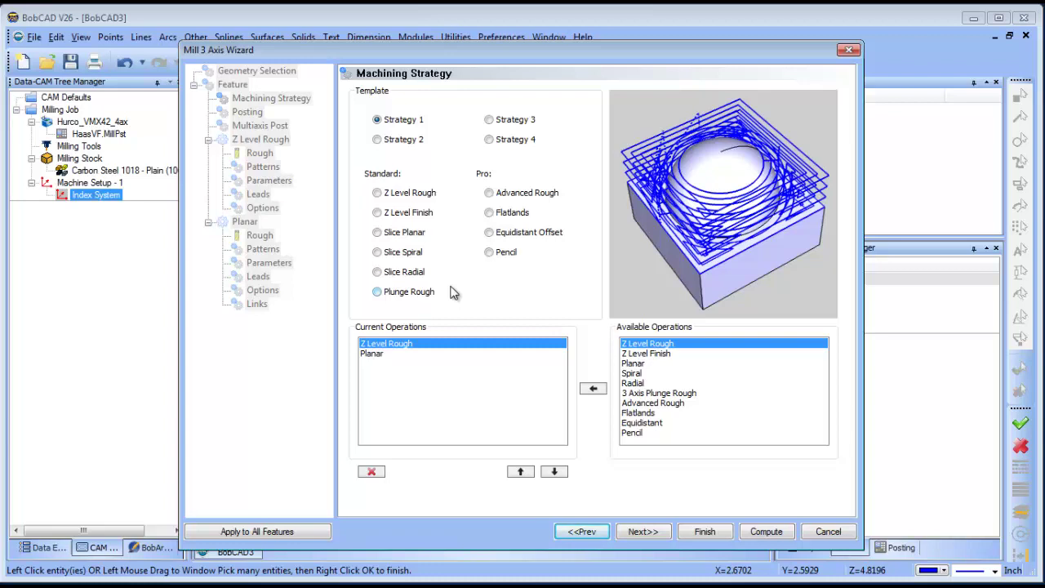
Remove Planar and add Z Level Finish after Z Level Rough in the current operations.
click(386, 356)
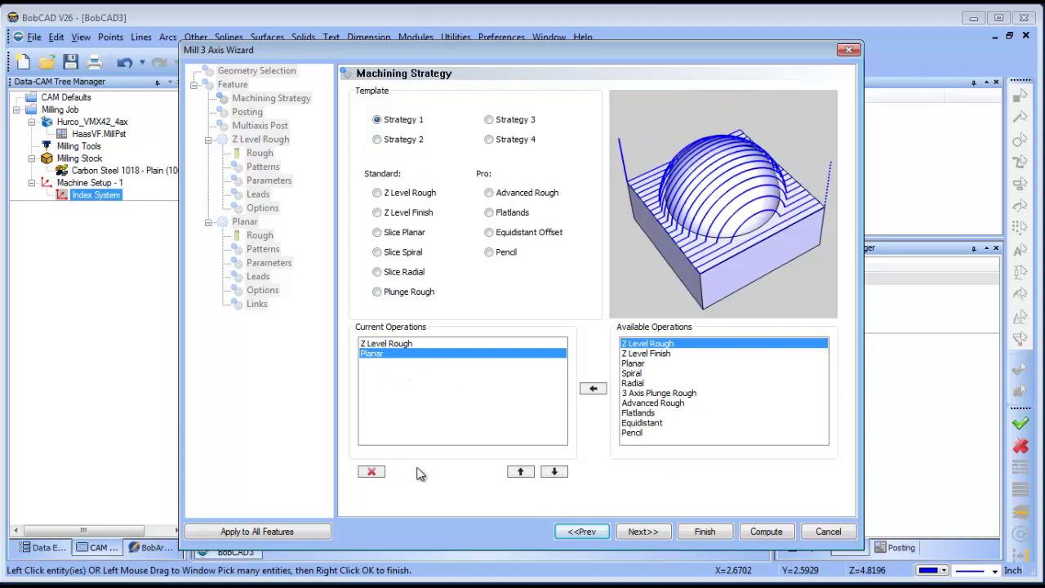
click(372, 472)
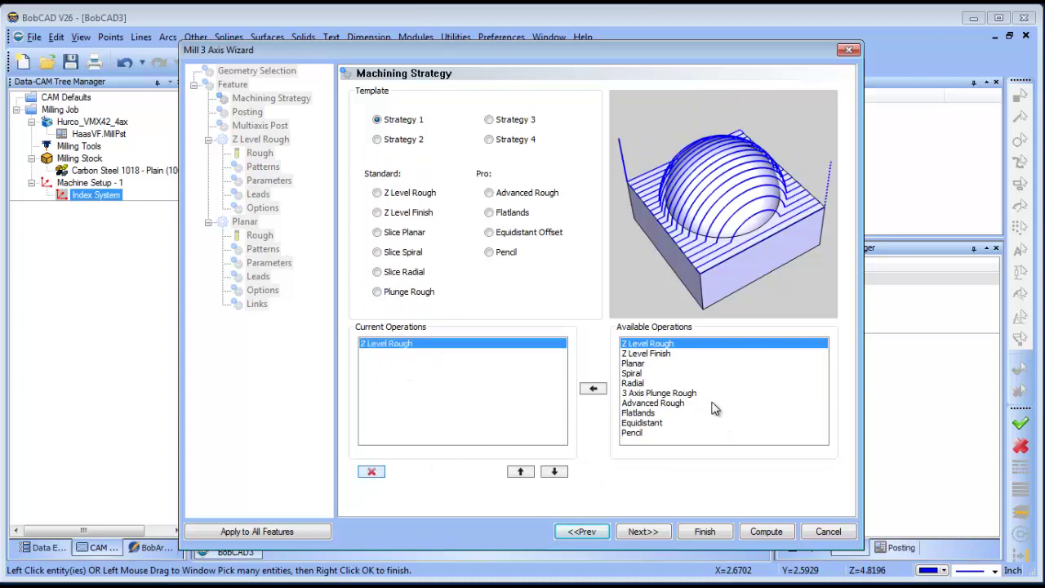
click(652, 354)
click(594, 389)
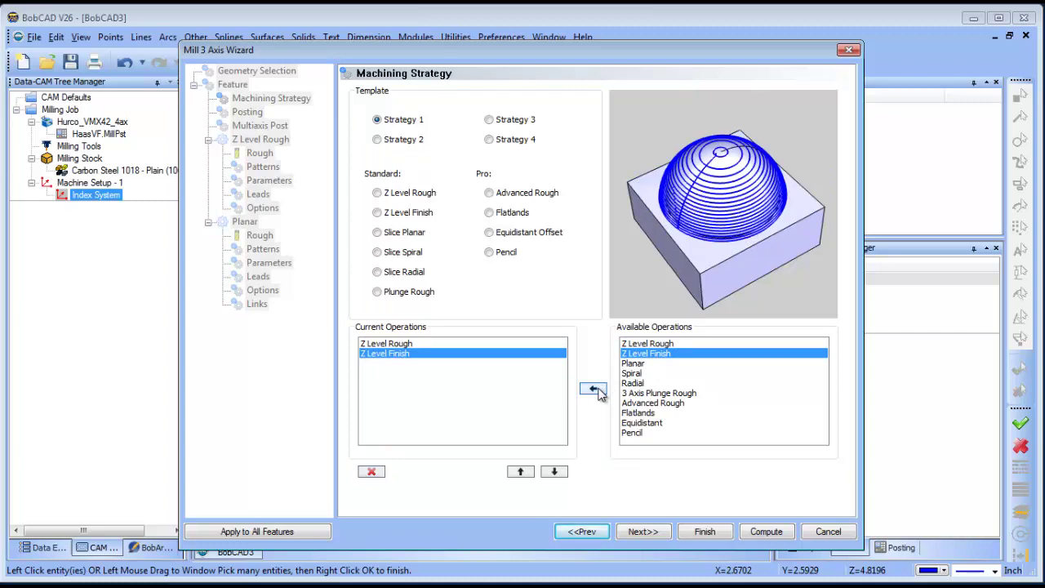
click(643, 532)
Give Z Level Rough 0.25 depth of cut and stepover, 0.02 allowance, 0.001 tolerance, applied to all operations.
click(260, 154)
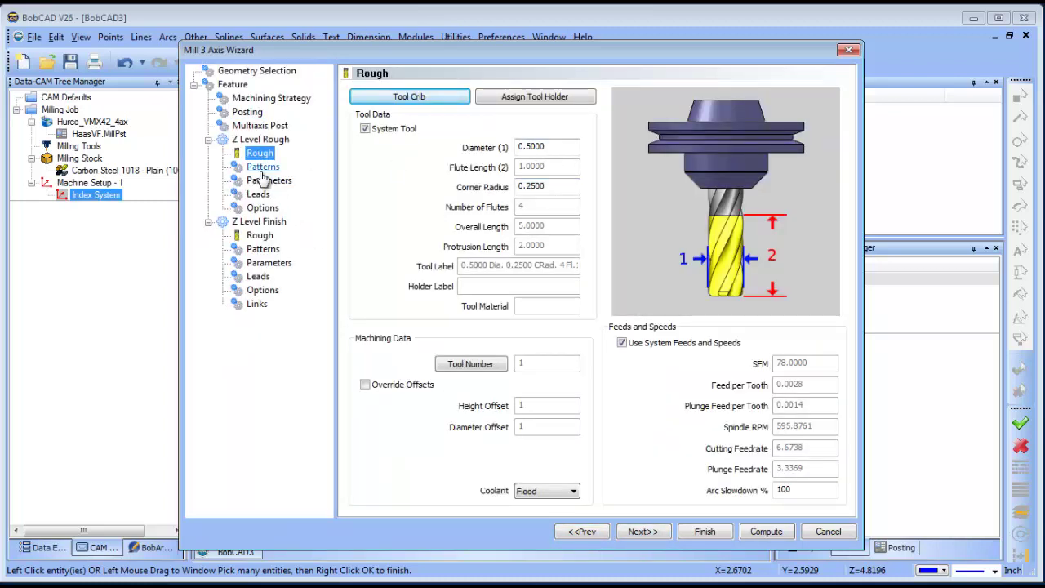
click(545, 186)
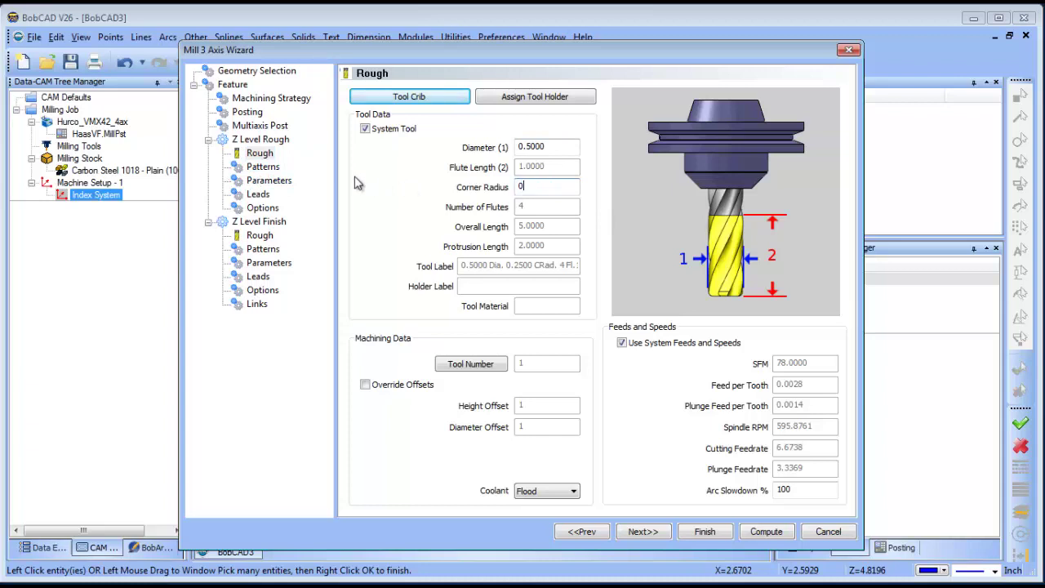
click(263, 167)
click(274, 181)
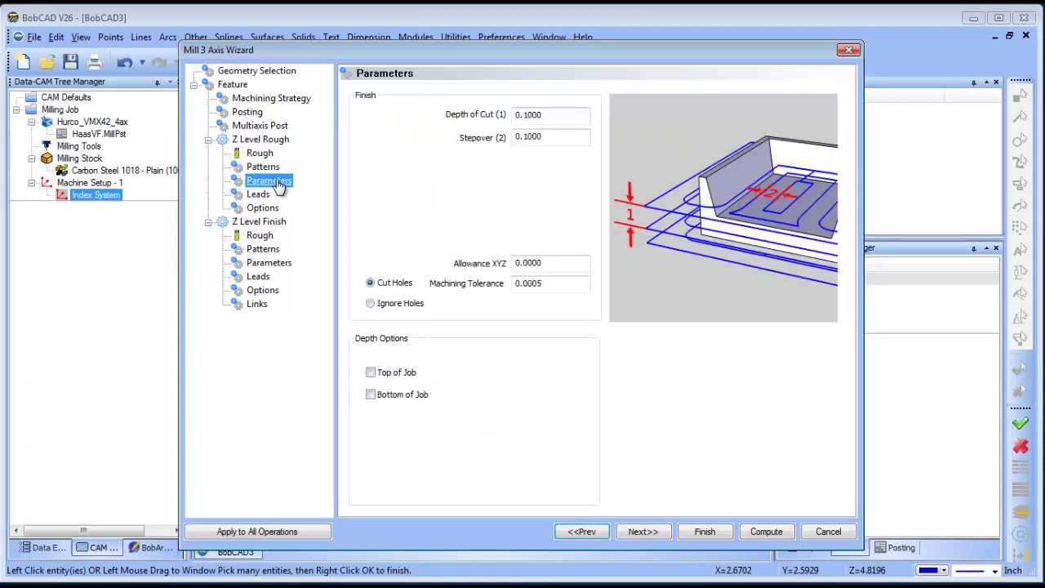
click(574, 116)
text(.25)
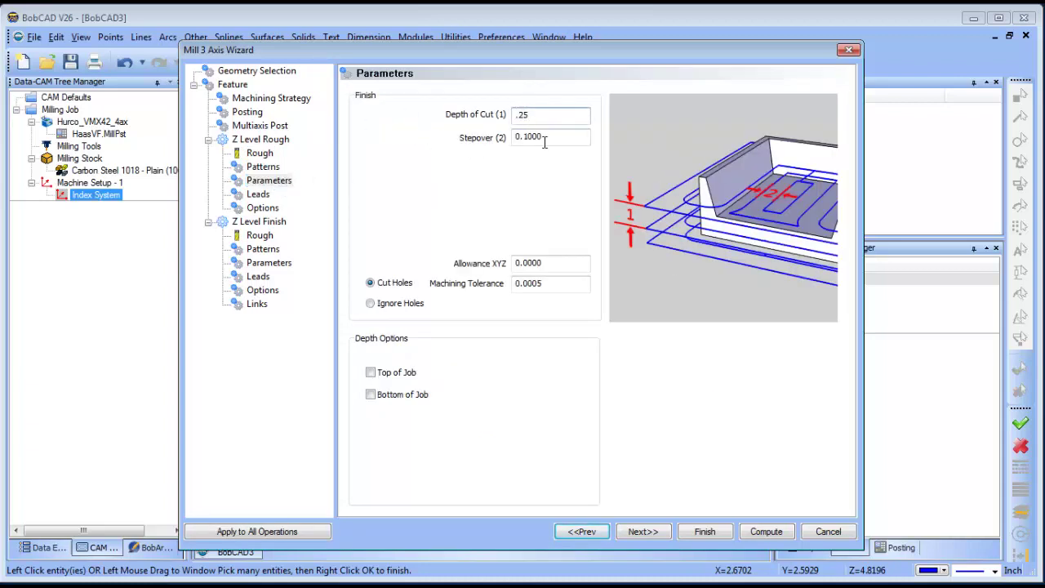
click(547, 140)
text(.25)
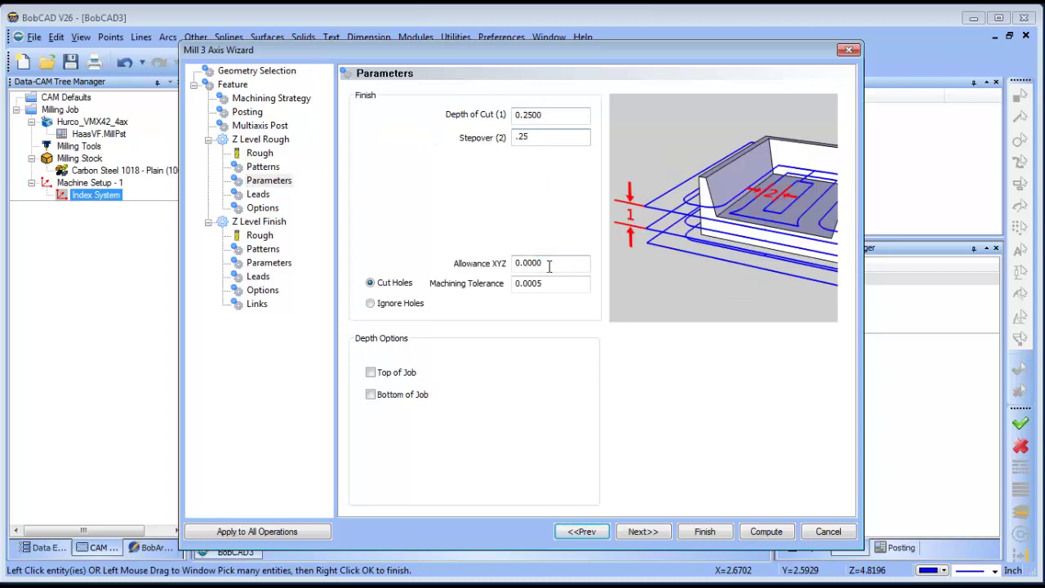
click(563, 262)
text(.02)
click(555, 283)
text(.)
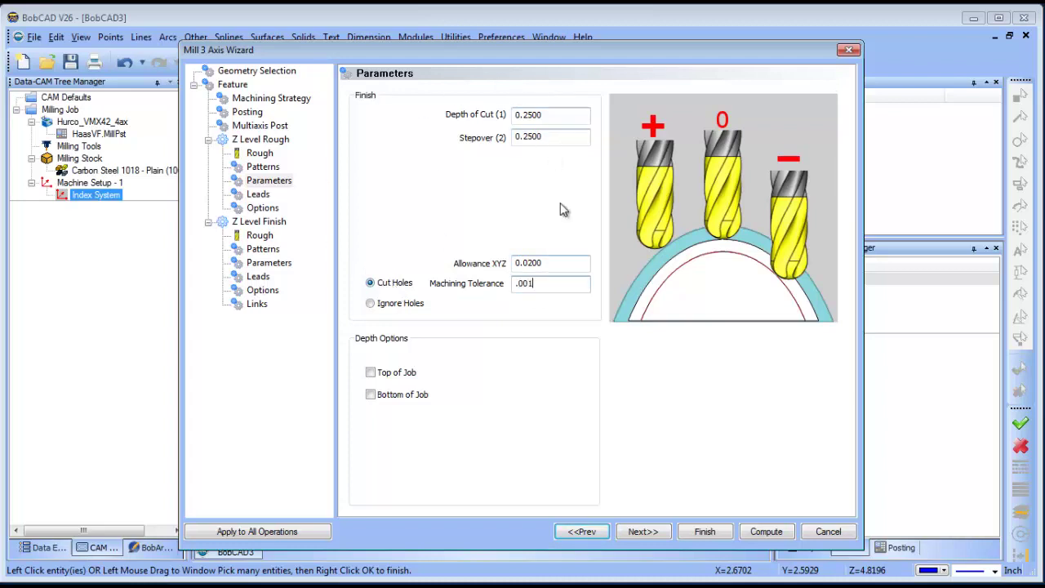
text(001)
click(263, 532)
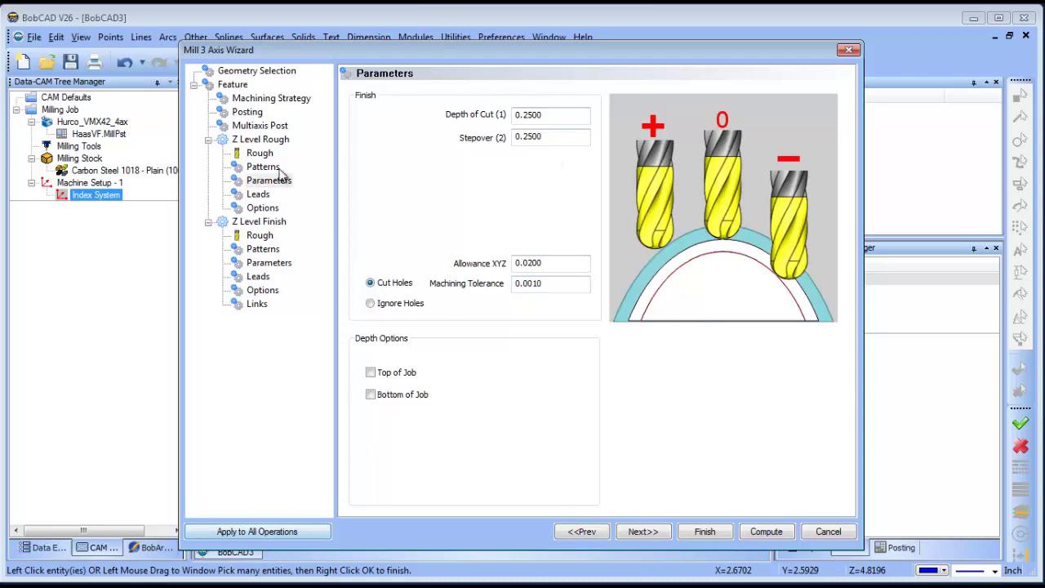
Limit Z Level Rough to a Bottom of Job depth of -3 and apply it to all operations.
click(276, 180)
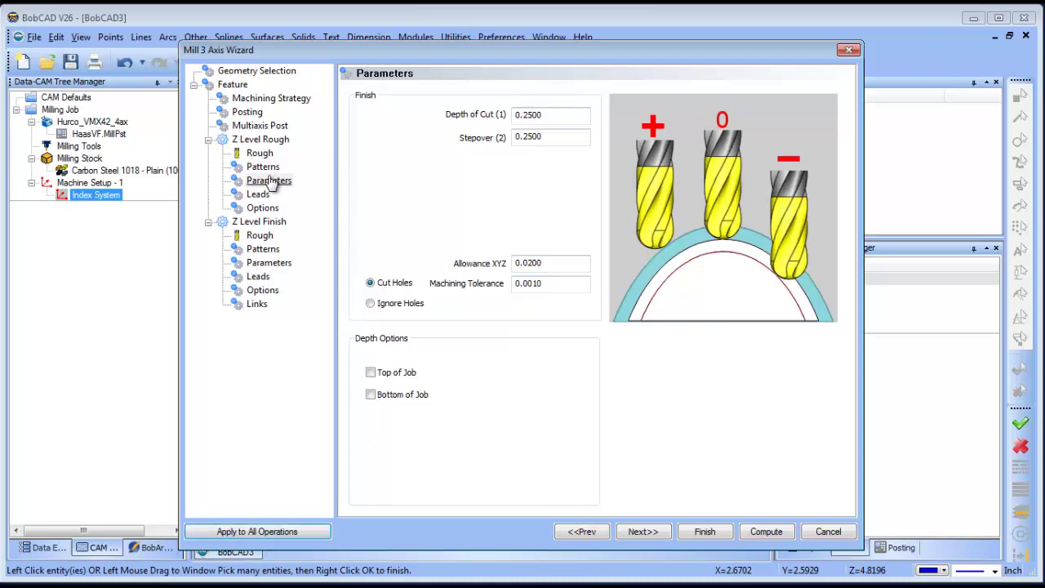
click(391, 400)
click(564, 396)
text(-)
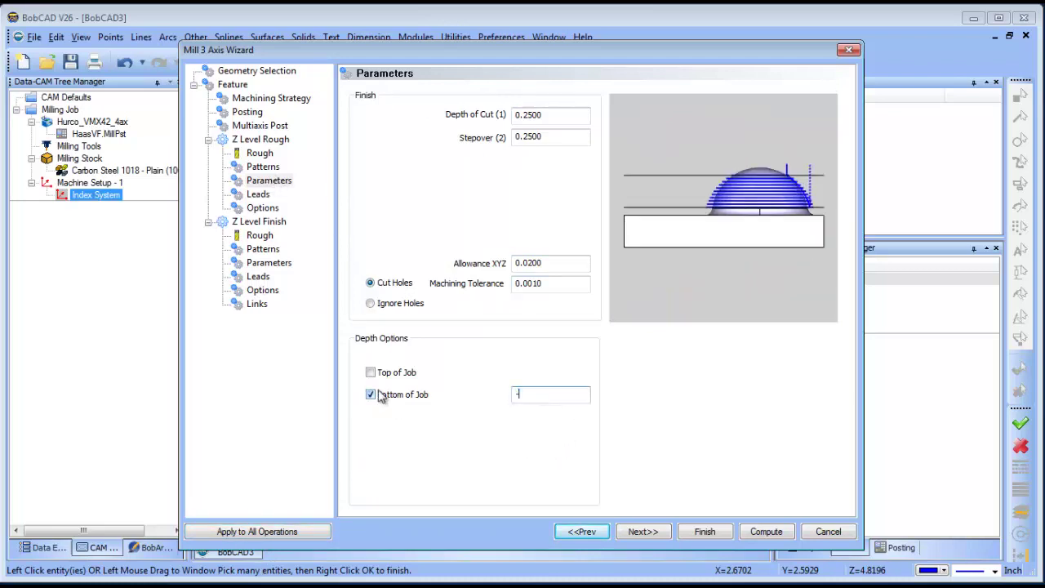
text(3)
click(274, 533)
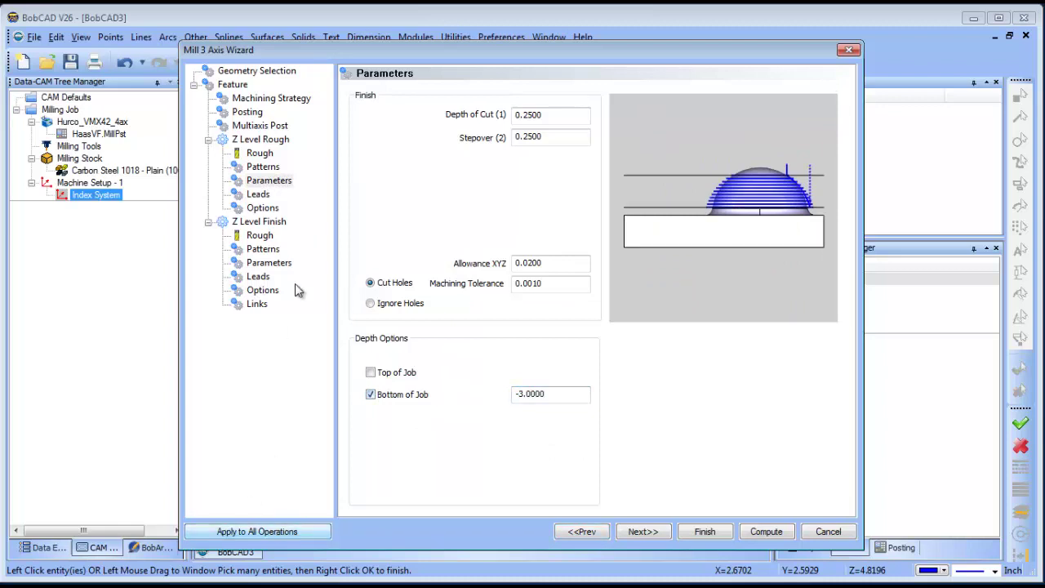
click(259, 235)
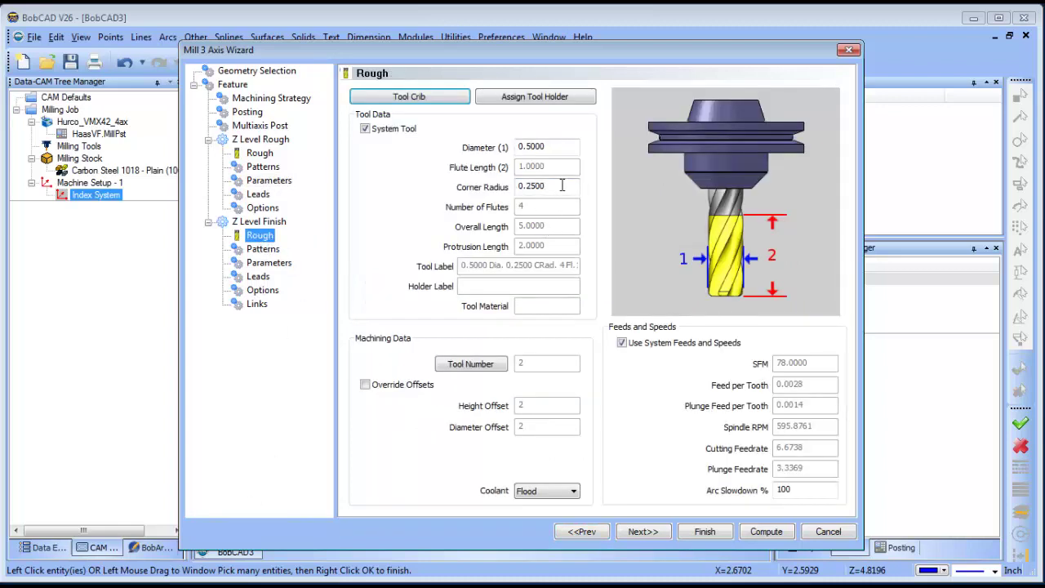
Set the Z Level Finish depth of cut to 0.1.
click(263, 249)
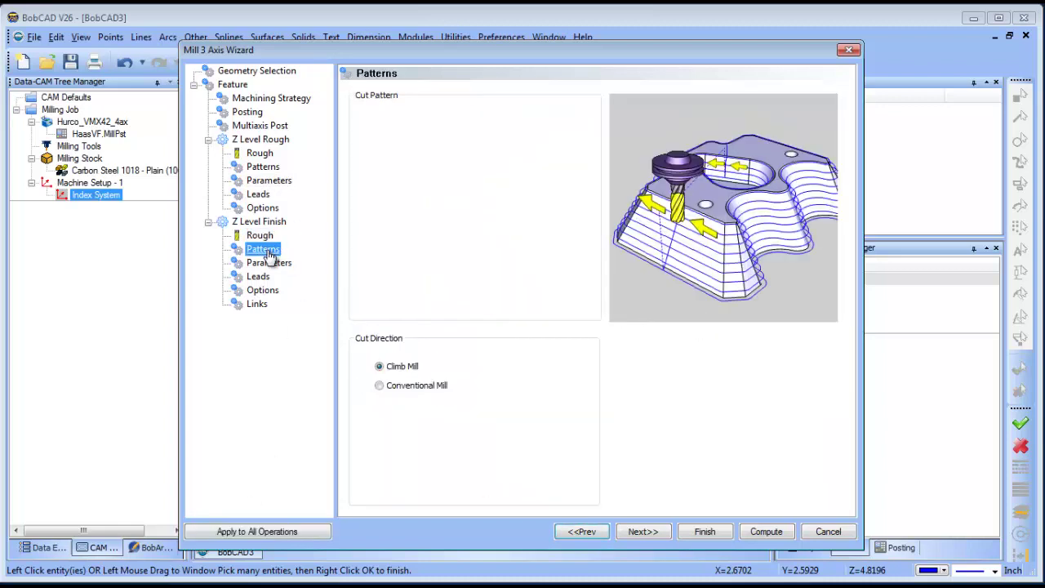
click(269, 263)
drag(582, 115, 412, 119)
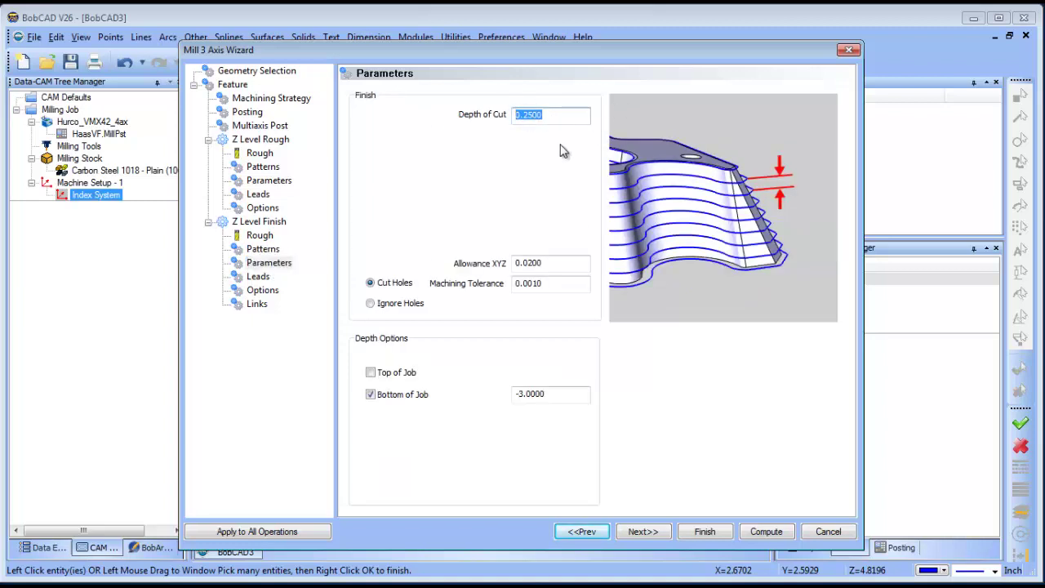
text(.1)
Finish the wizard, compute the Z Level Rough and Finish toolpaths, and orbit to inspect them.
click(707, 532)
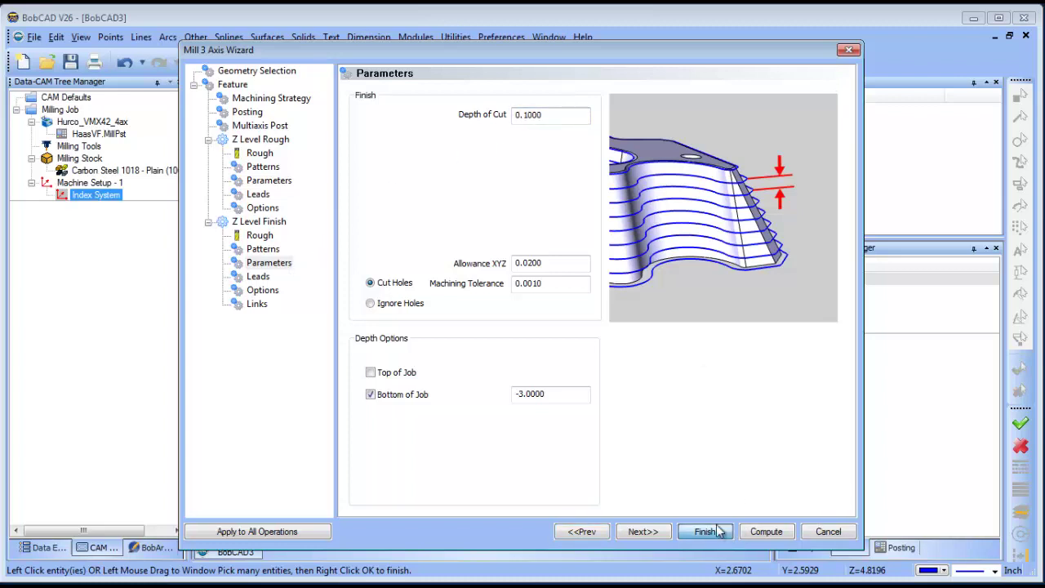
click(766, 532)
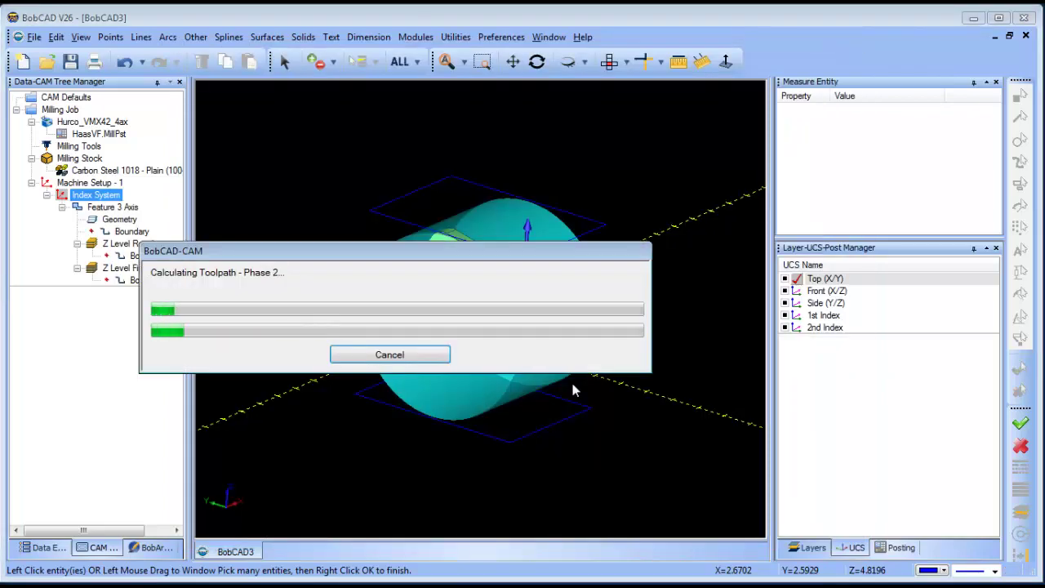
mouse_move(571, 390)
middle_down()
mouse_move(553, 341)
mouse_move(588, 343)
mouse_move(480, 356)
mouse_move(495, 347)
middle_up()
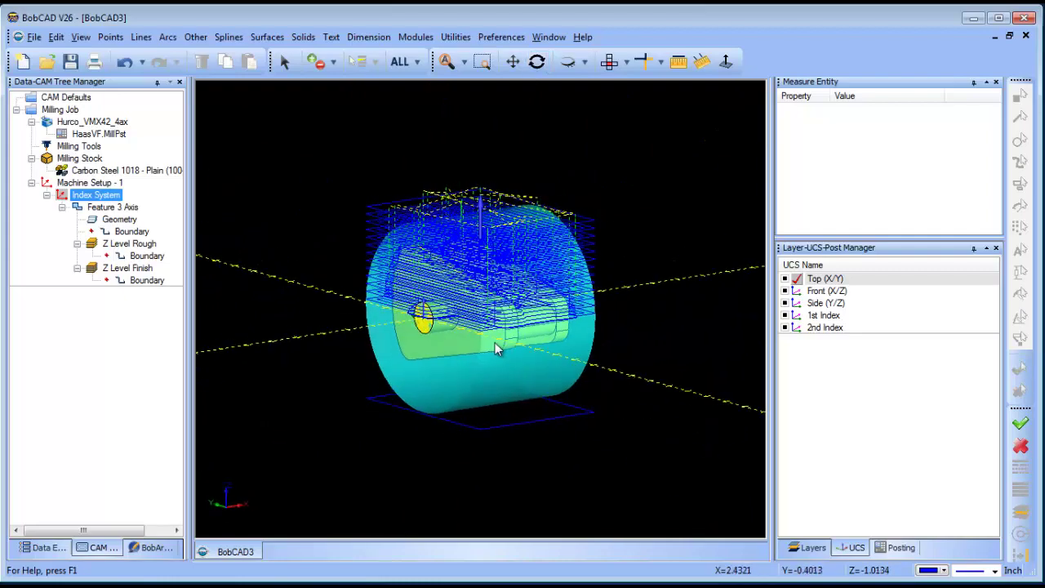
Insert a second Index System under Machine Setup - 1.
click(50, 206)
click(48, 195)
right_click(92, 195)
mouse_move(226, 453)
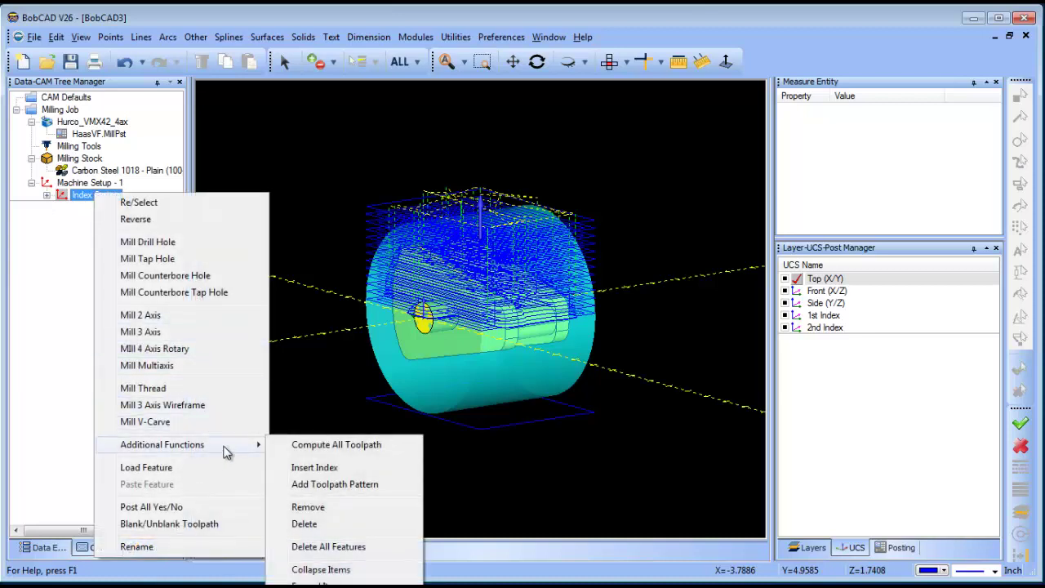
click(343, 466)
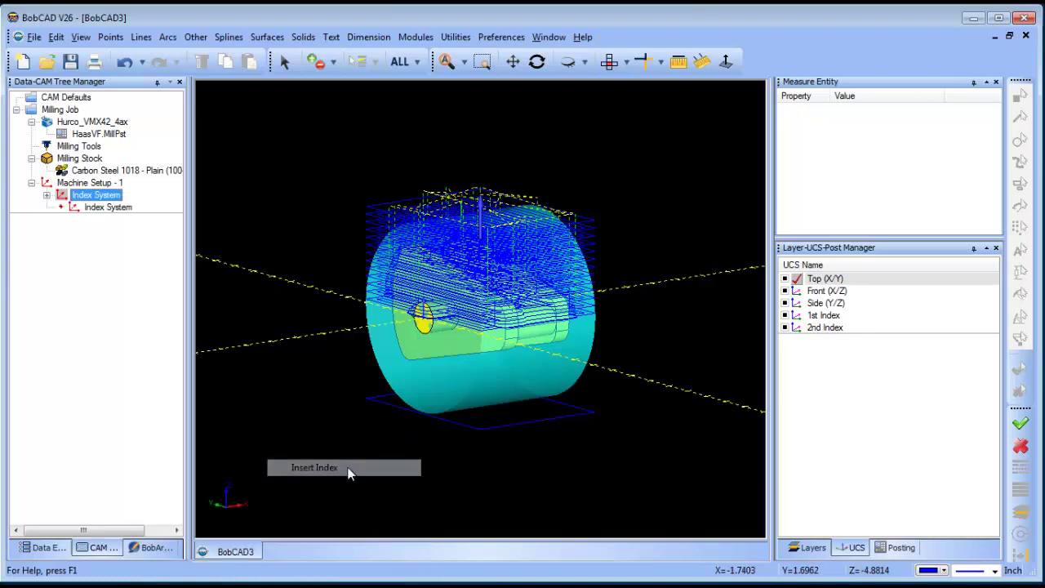
Re-select the new Index System's orientation using the '2nd Index' UCS.
right_click(111, 210)
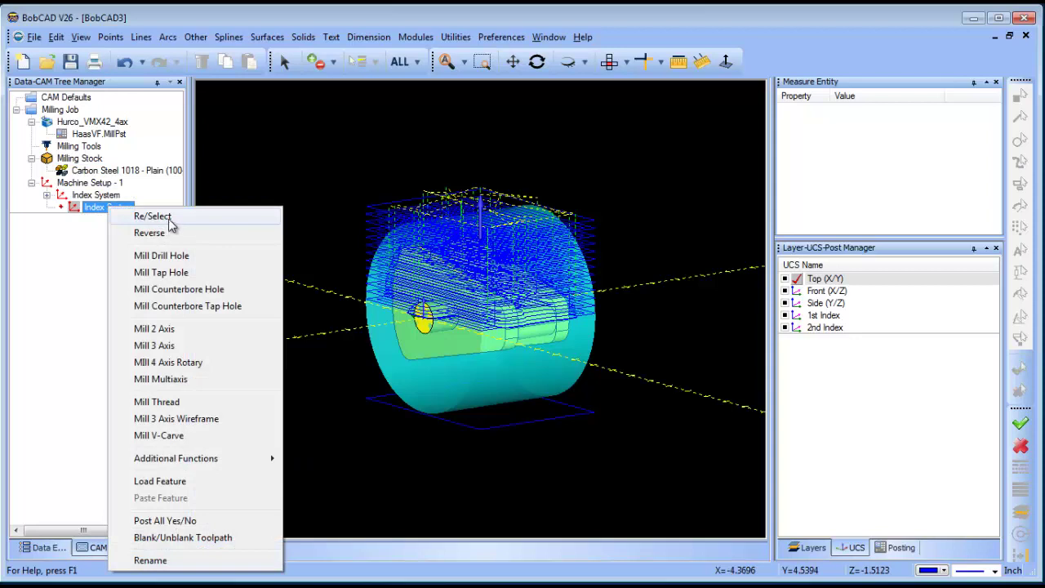
click(153, 216)
click(533, 285)
click(522, 338)
click(511, 368)
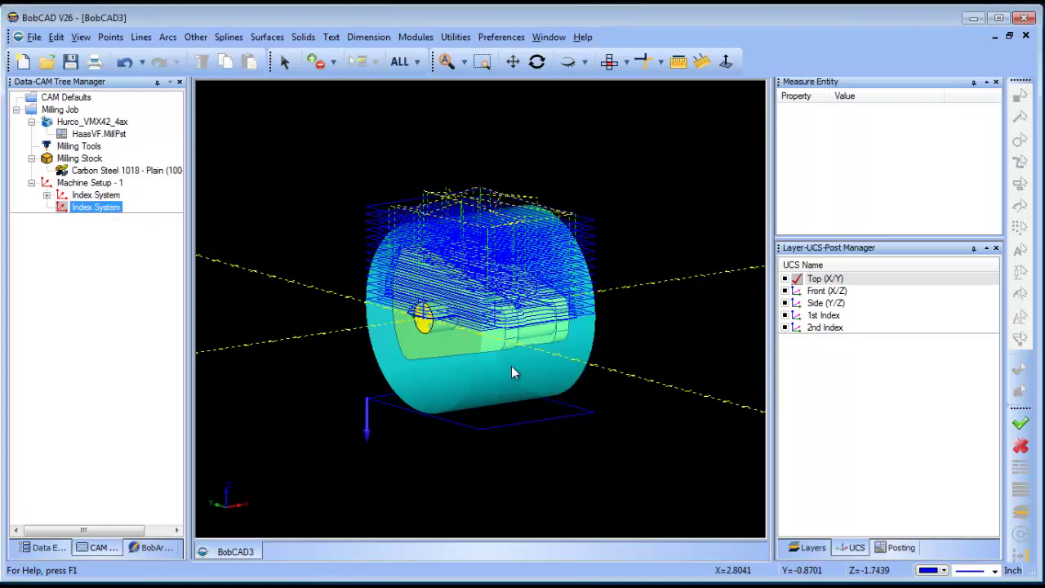
Copy Feature 3 Axis from the first Index System and paste it into the second.
mouse_move(574, 413)
middle_down()
mouse_move(553, 264)
mouse_move(564, 362)
mouse_move(599, 360)
mouse_move(552, 408)
mouse_move(563, 400)
middle_up()
click(46, 195)
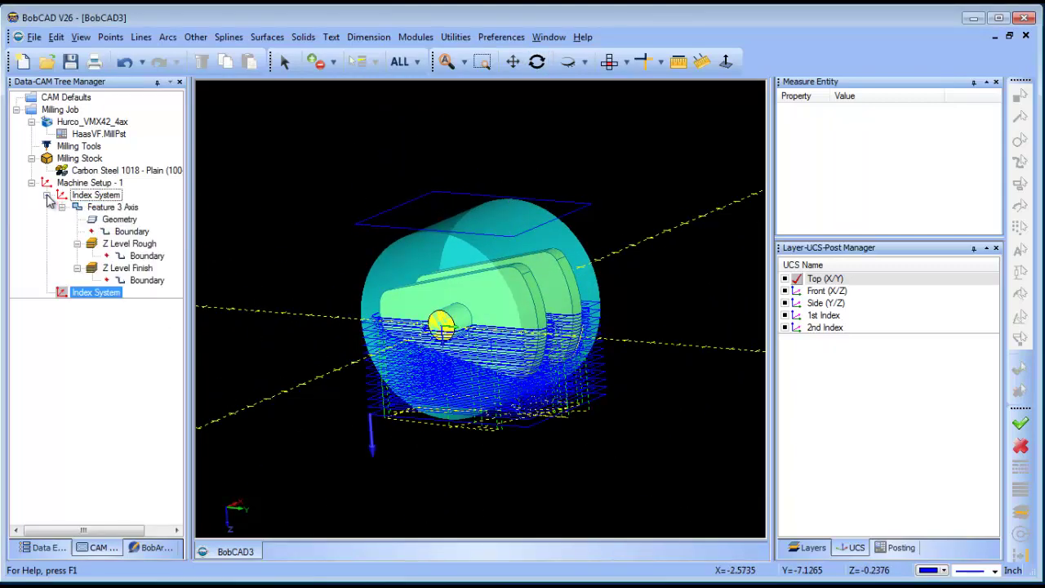
click(62, 208)
right_click(111, 208)
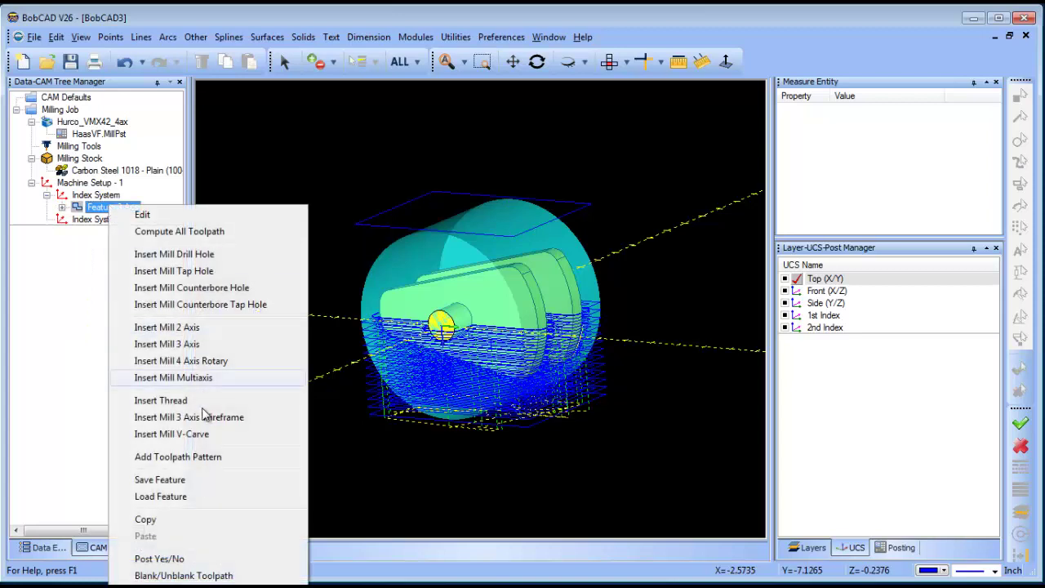
click(208, 519)
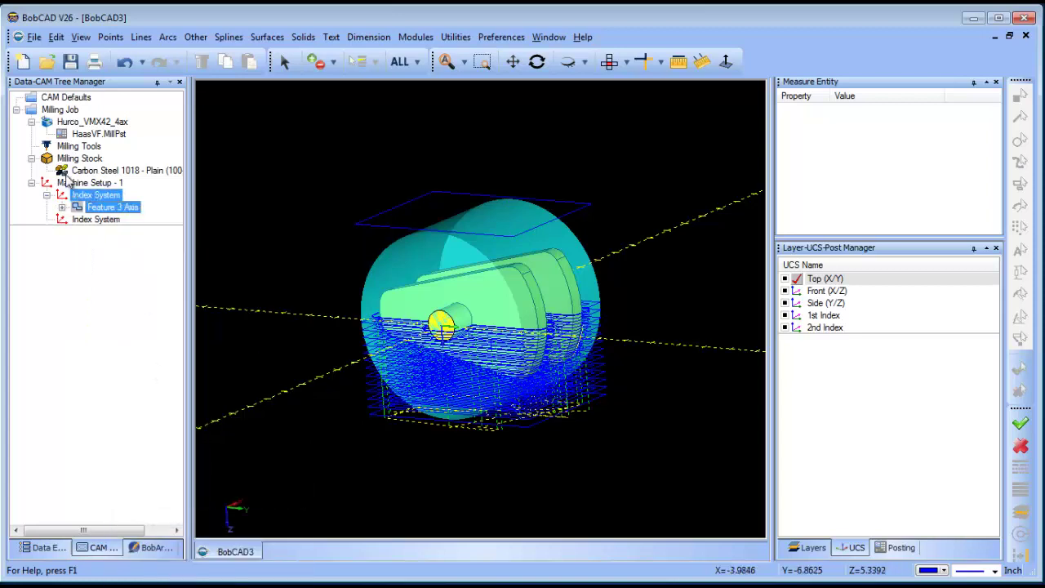
right_click(93, 218)
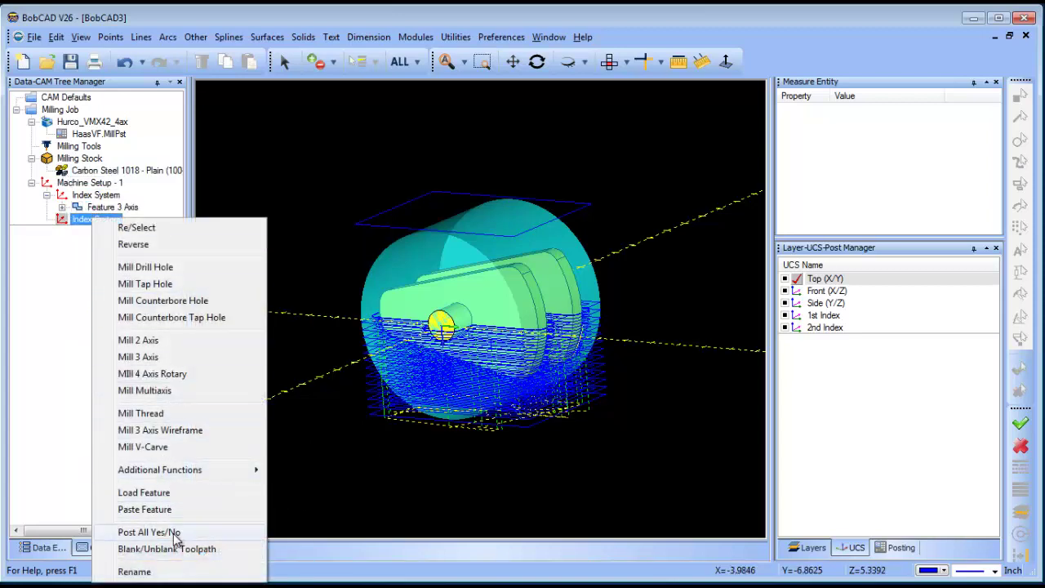
click(172, 510)
Re-select the pasted feature's part geometry and compute its toolpaths.
click(131, 243)
right_click(130, 244)
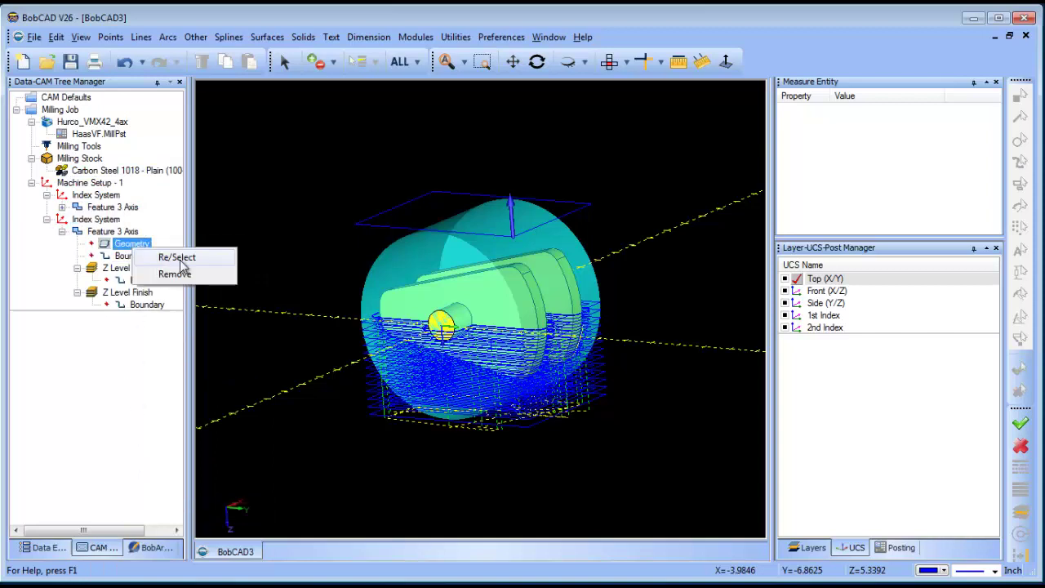
click(175, 256)
right_click(570, 164)
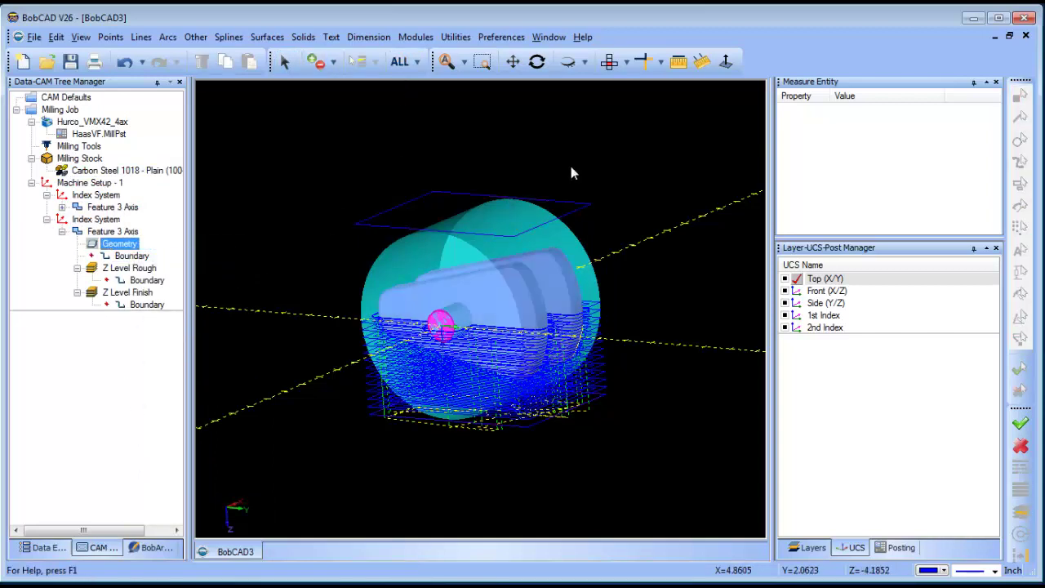
click(103, 232)
right_click(104, 236)
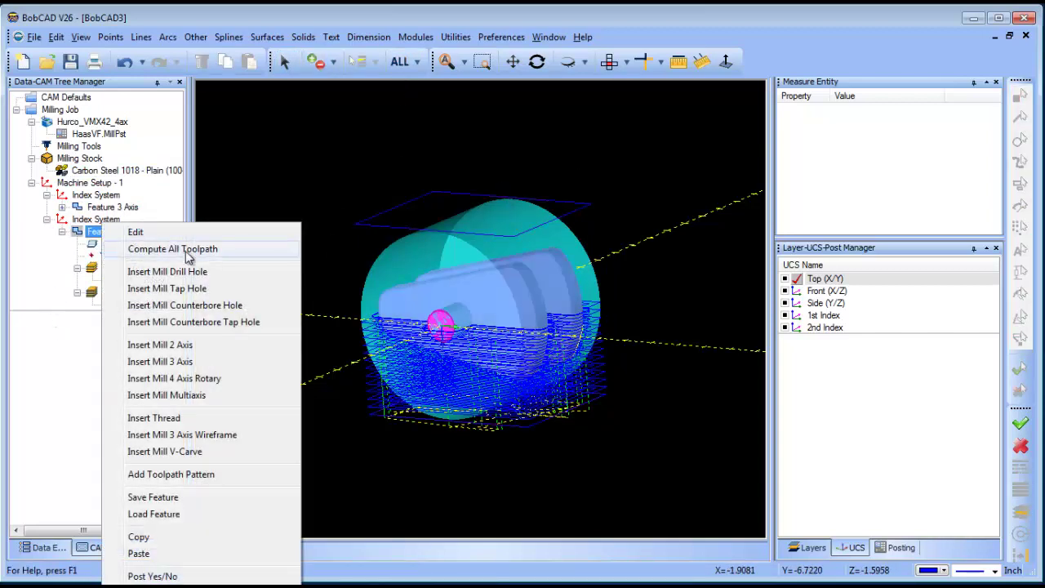
click(185, 249)
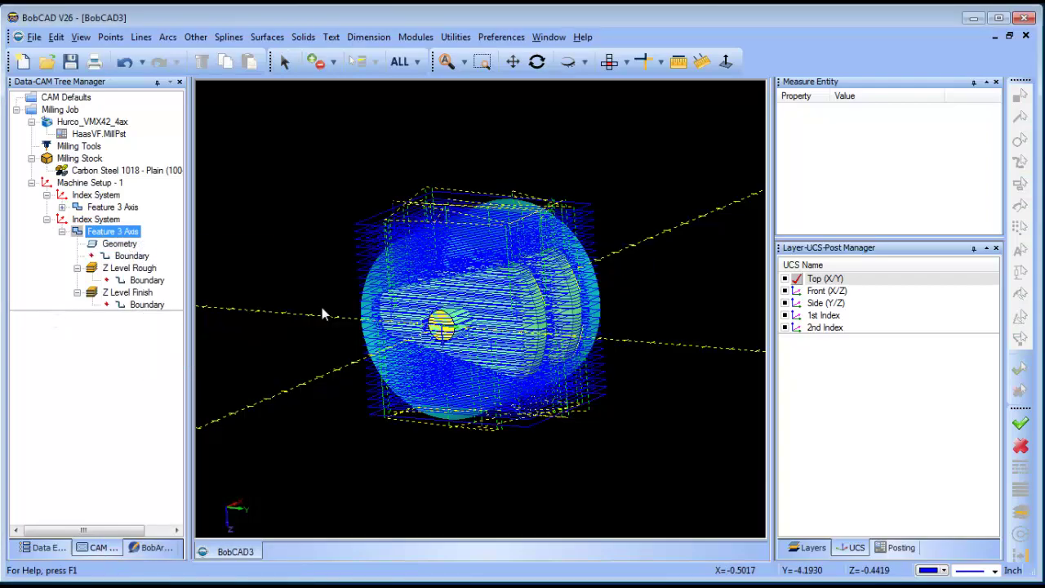
middle_drag(547, 352, 524, 341)
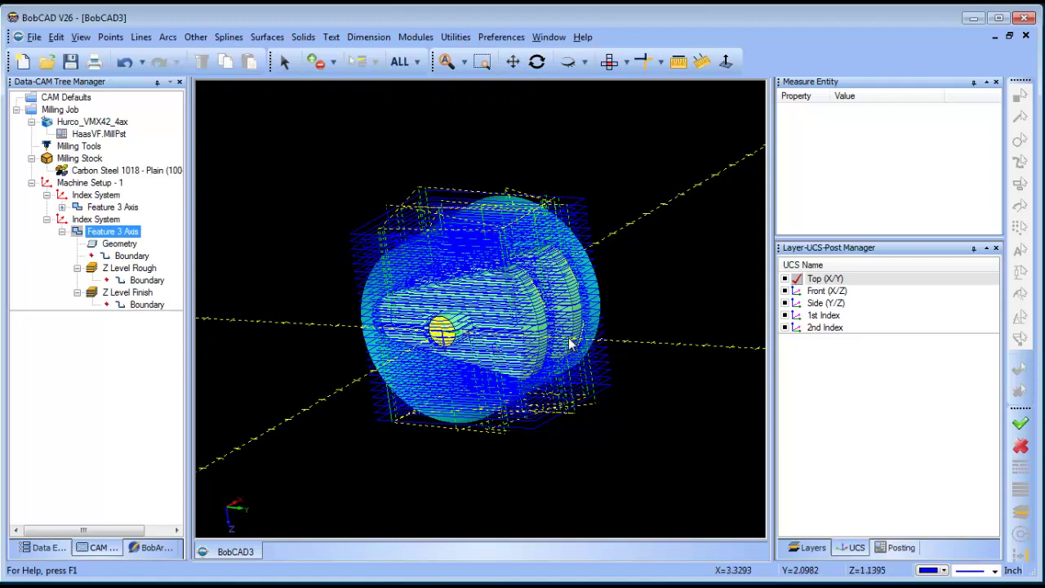
mouse_move(569, 333)
middle_down()
mouse_move(410, 372)
mouse_move(553, 346)
middle_up()
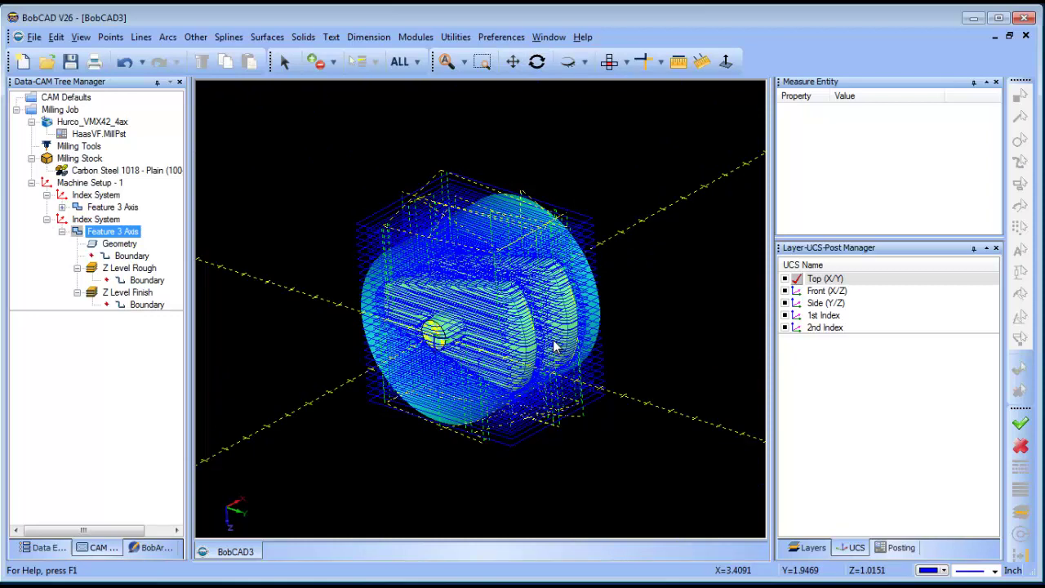
Launch Mill Simulation and advance the tailstock to 16.806 against the rotary workpiece.
click(421, 39)
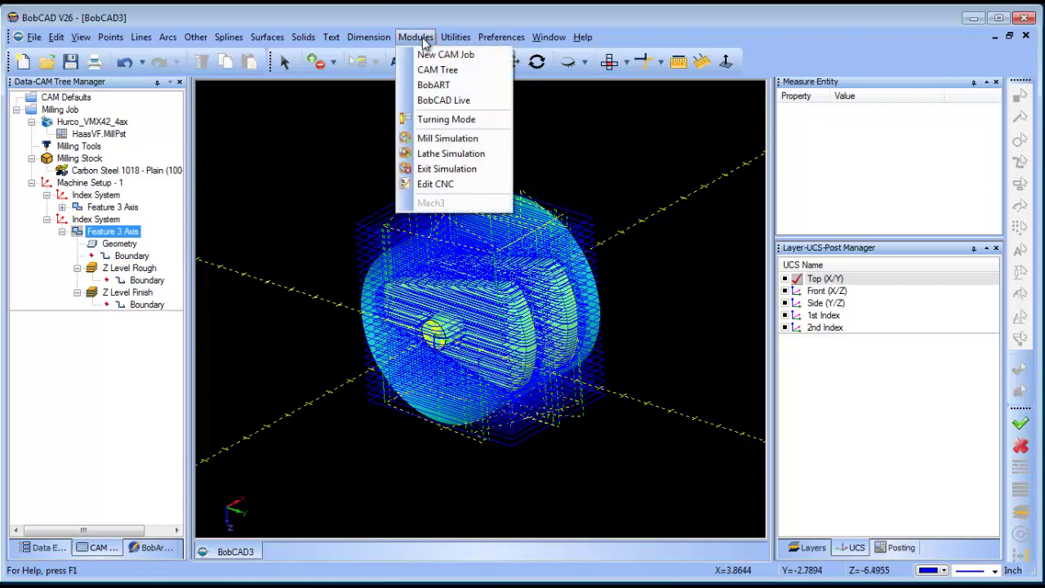
click(487, 141)
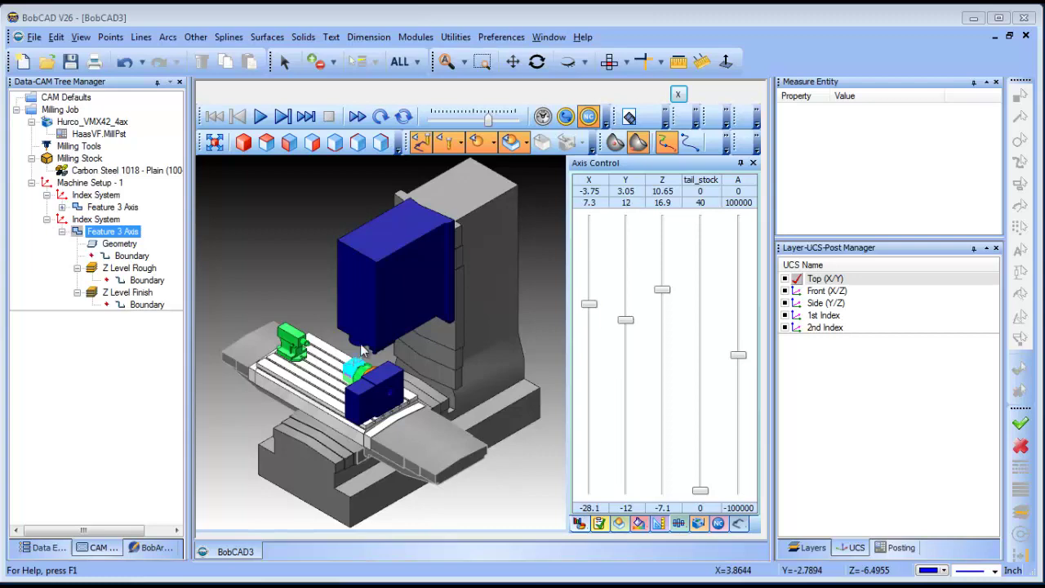
middle_drag(311, 376, 395, 369)
middle_drag(471, 341, 602, 420)
drag(700, 489, 700, 381)
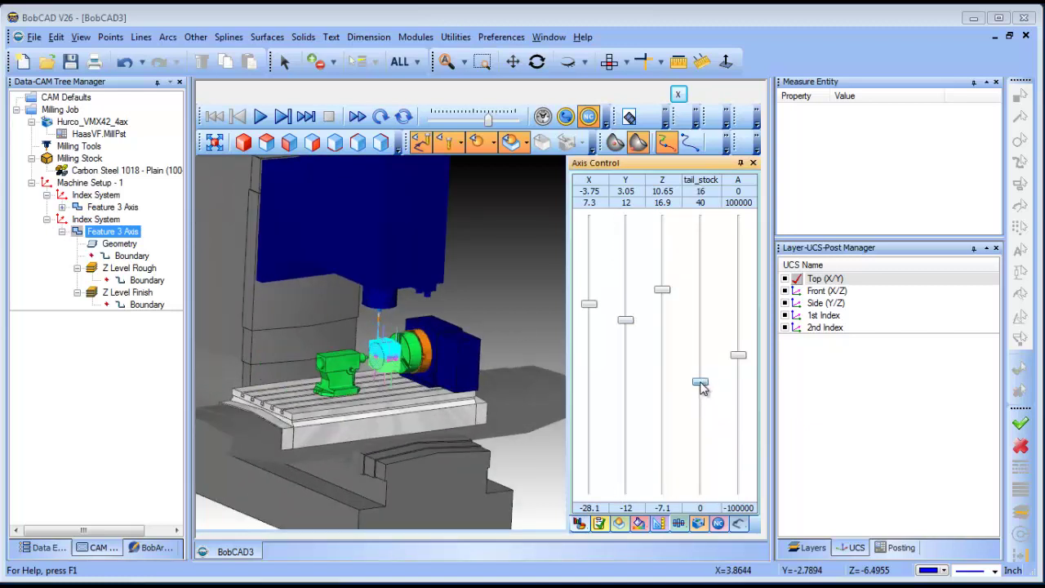
scroll(369, 385, up, 6)
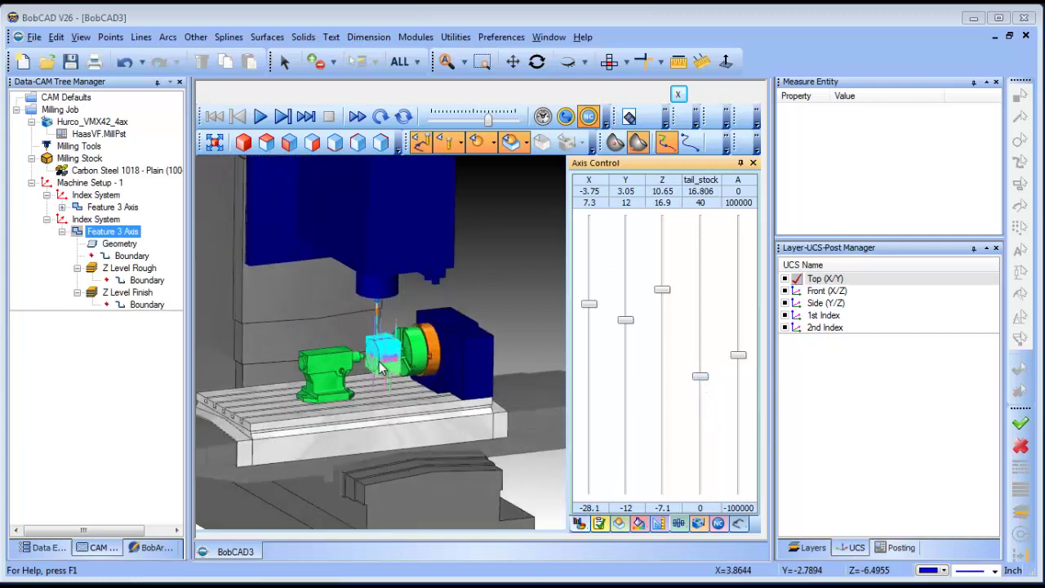
Hide the toolpath lines, play the simulation and increase its playback speed.
click(419, 143)
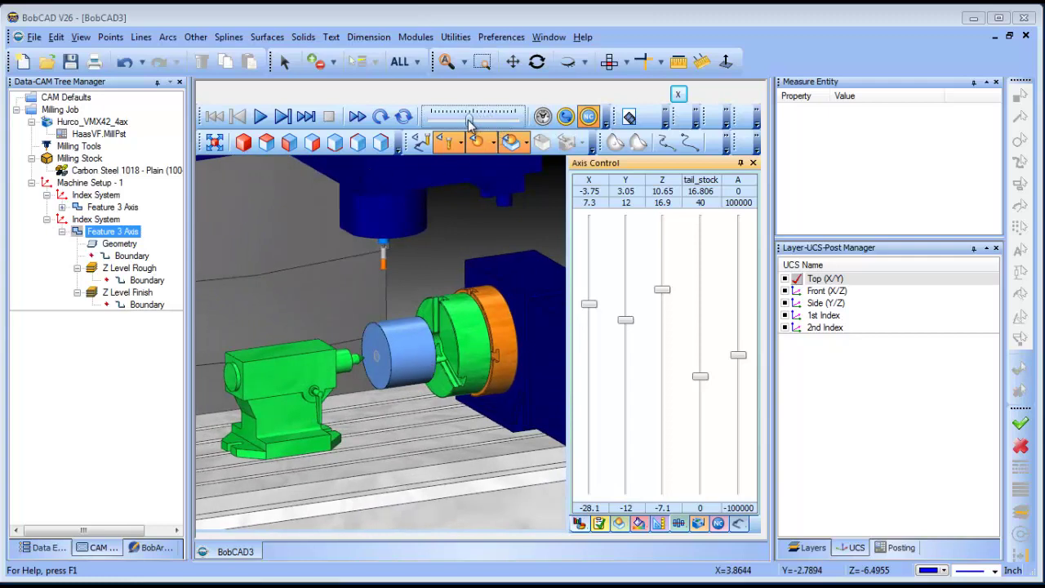
click(259, 117)
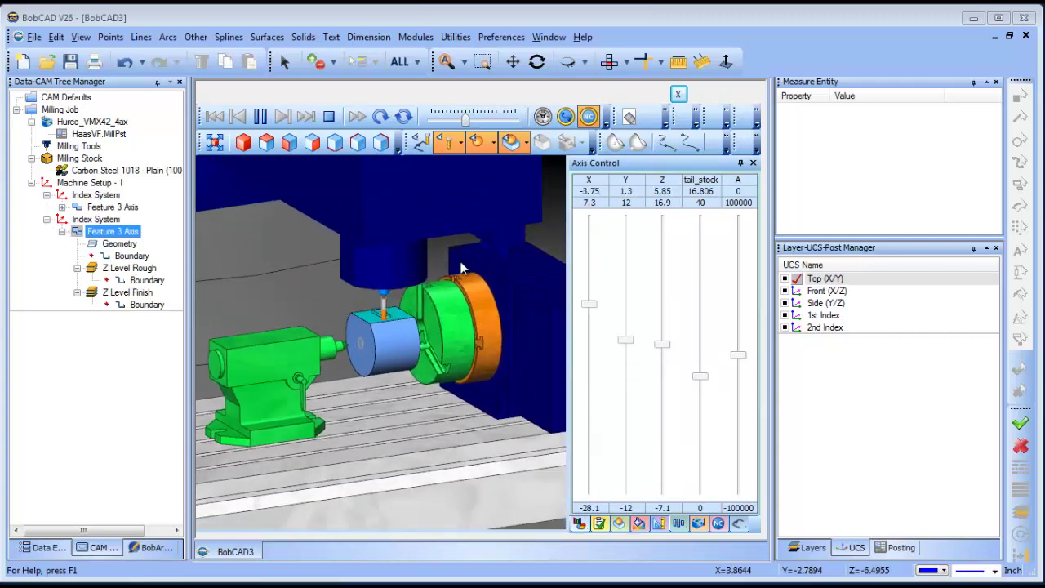
drag(465, 119, 473, 120)
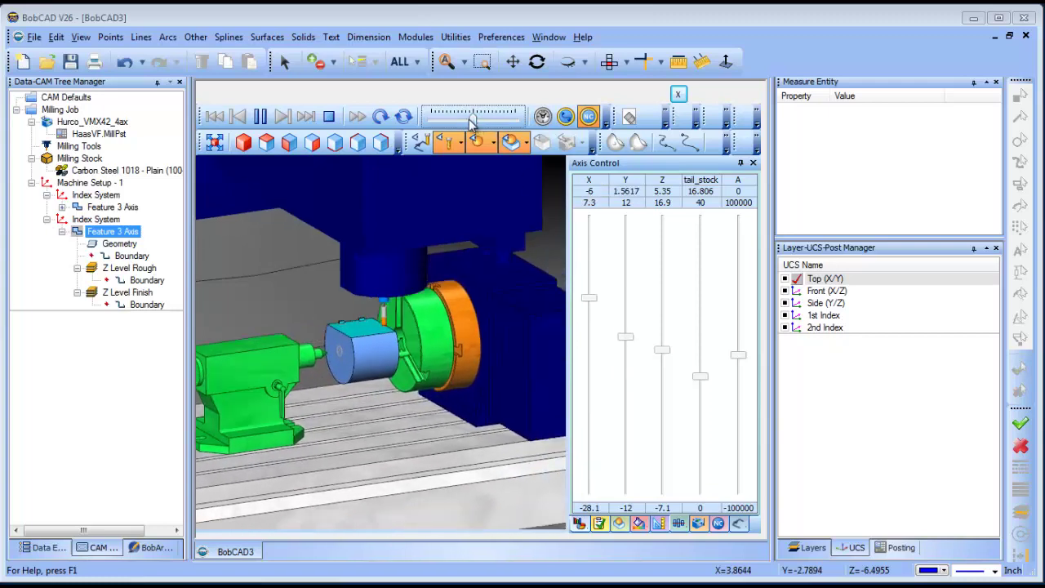
drag(474, 119, 484, 119)
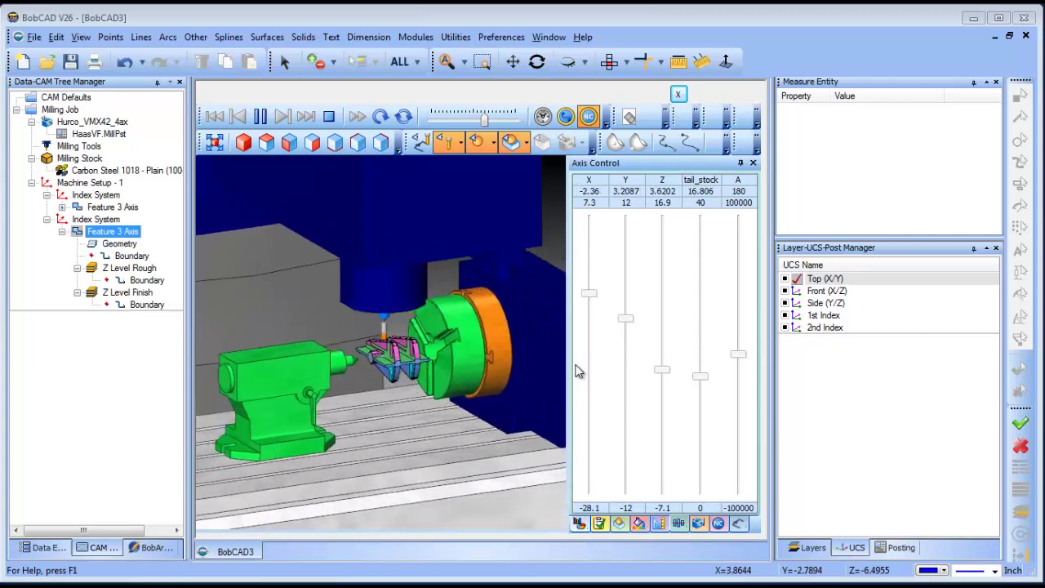
Zoom and orbit around the finished part to inspect the machining on both sides.
scroll(454, 393, up, 6)
middle_drag(468, 383, 441, 384)
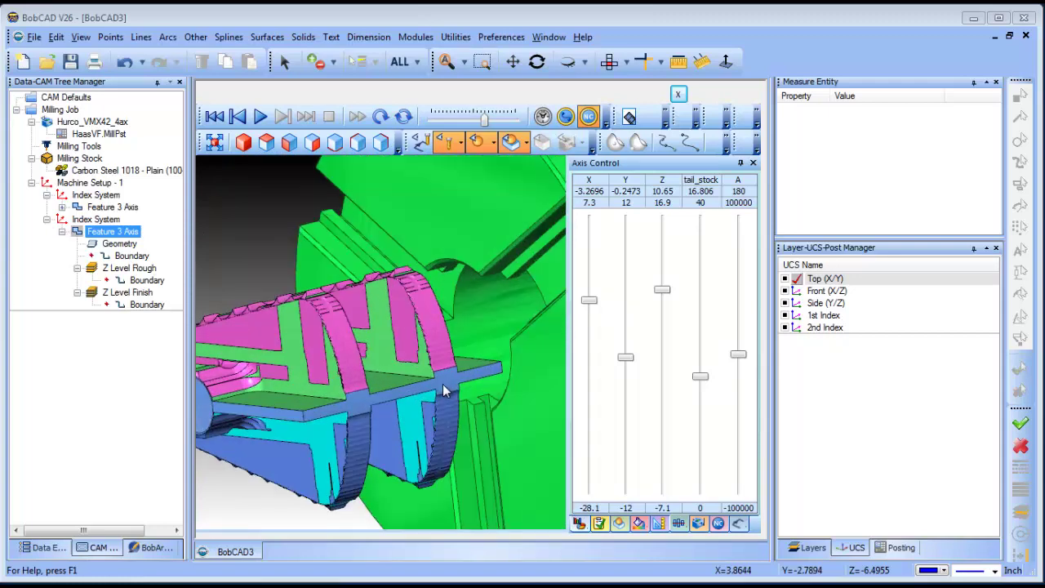
scroll(442, 384, down, 2)
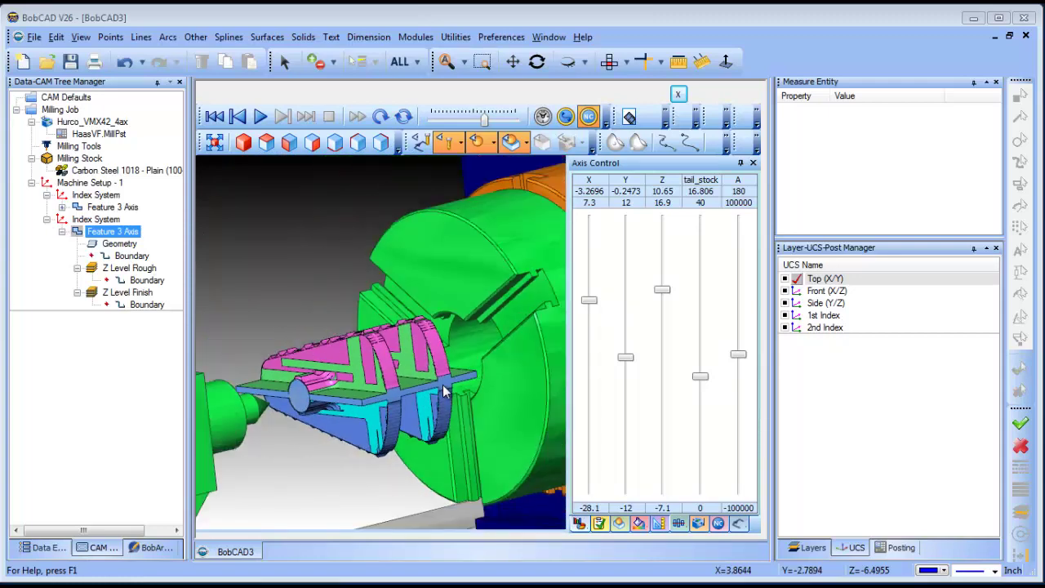
scroll(442, 385, down, 5)
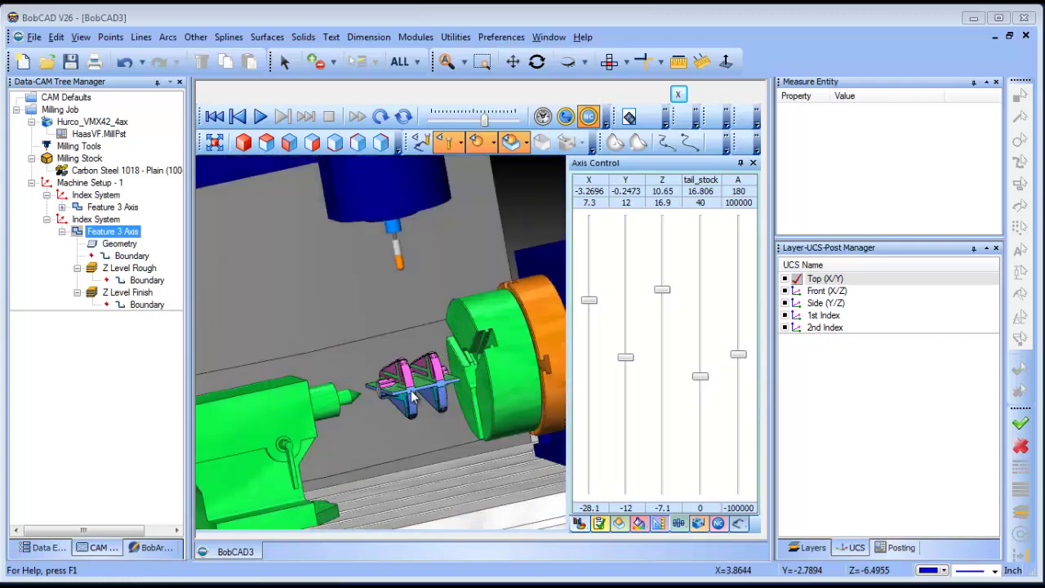
middle_drag(406, 398, 428, 406)
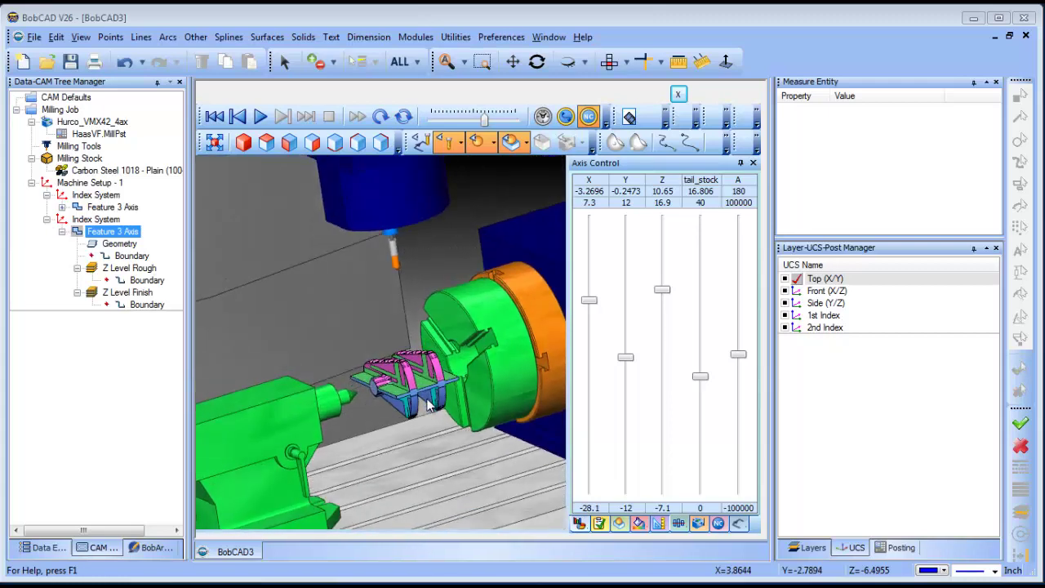